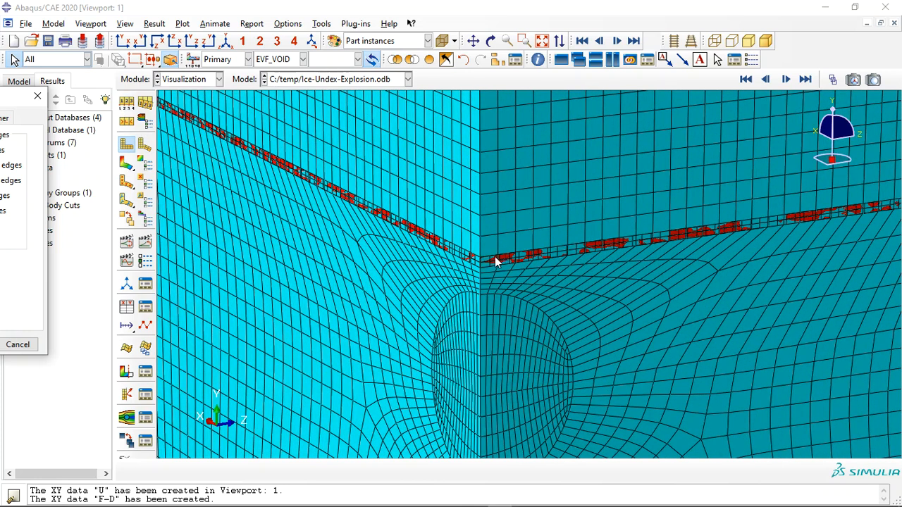
Inspect the meshed model with translucency briefly enabled, and restore the opaque display.
left_click(445, 41)
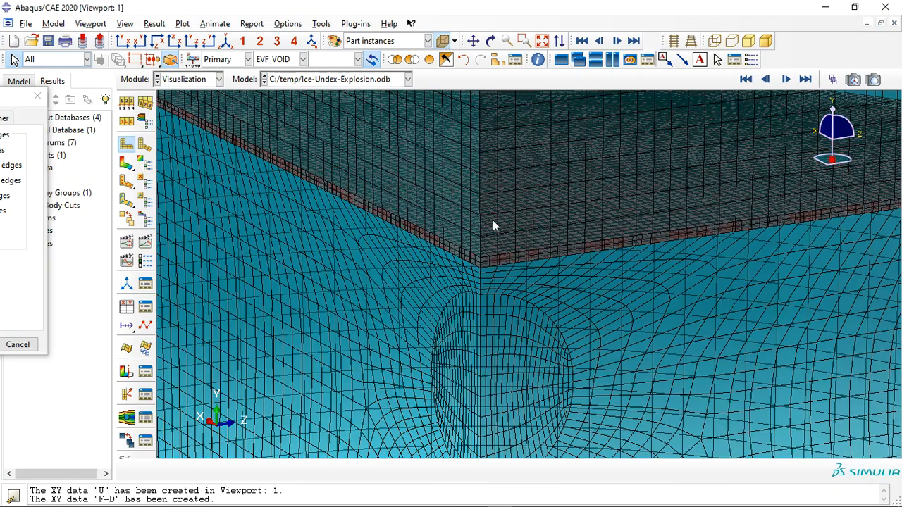
left_click(442, 41)
scroll(499, 308, "down", 5)
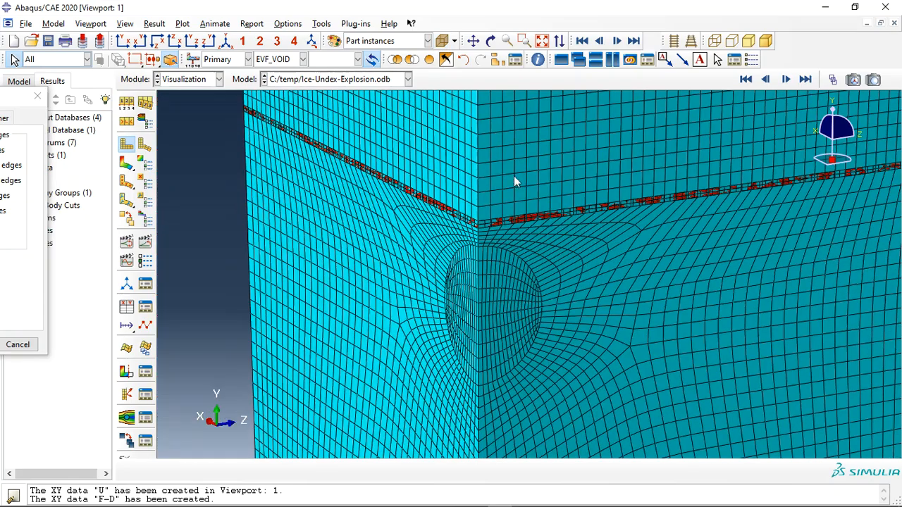
scroll(500, 308, "down", 2)
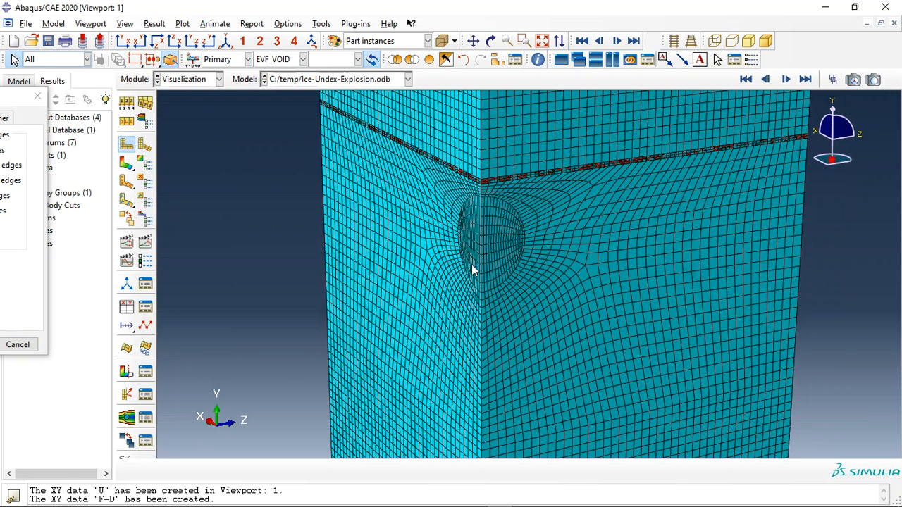
scroll(470, 263, "down", 3)
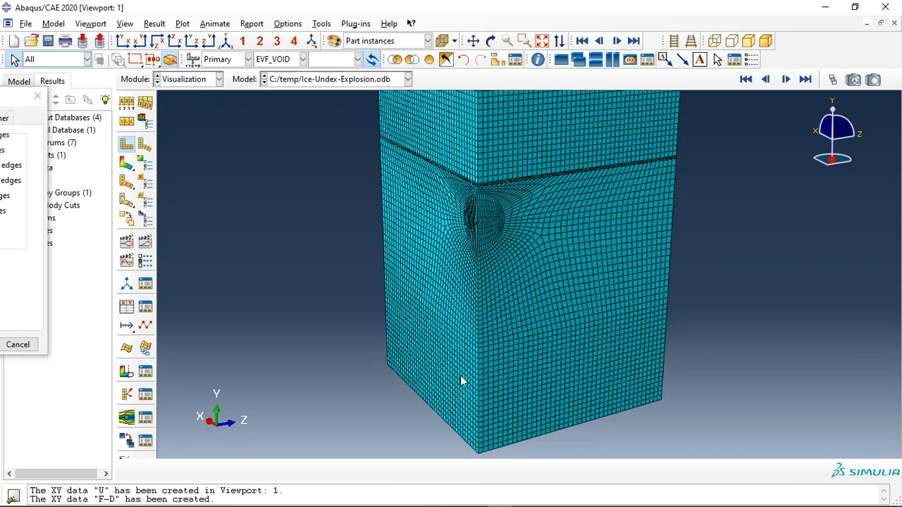
Mirror the displayed results about the global XY plane through the ODB display options.
left_click(125, 24)
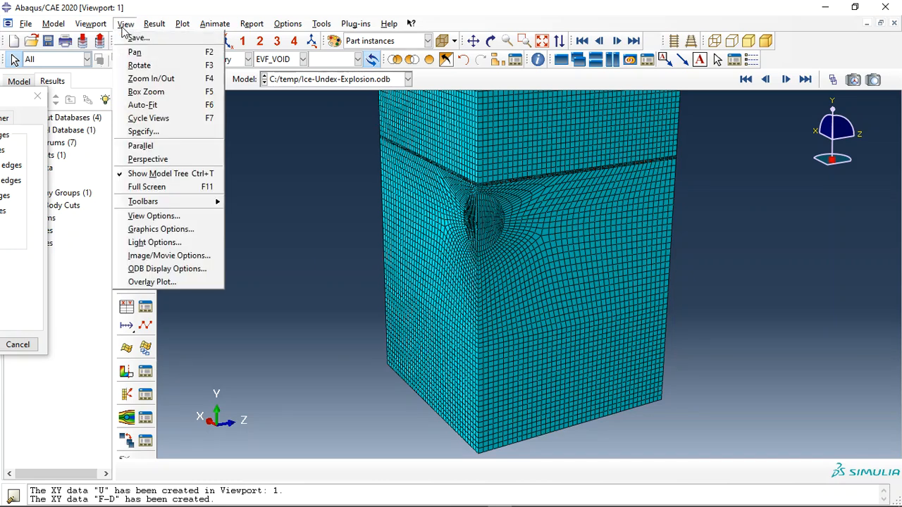
left_click(188, 267)
left_click(250, 128)
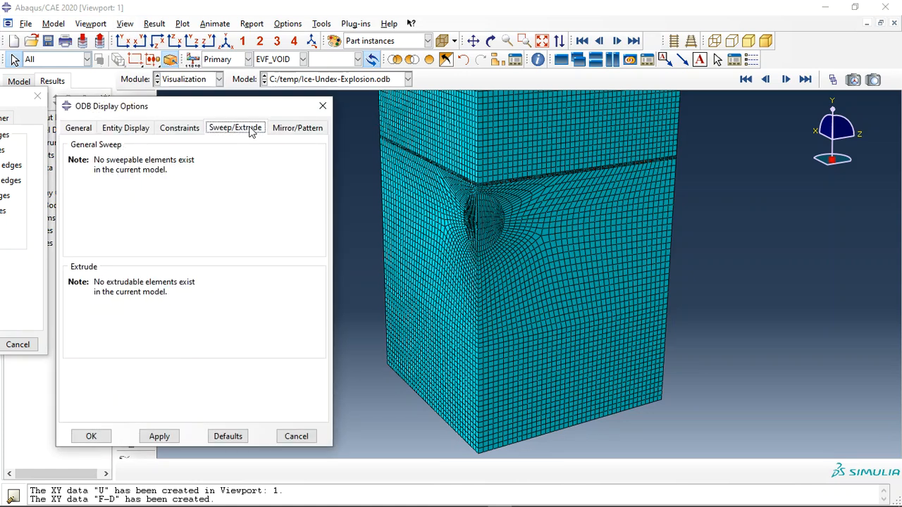
left_click(296, 127)
left_click(156, 436)
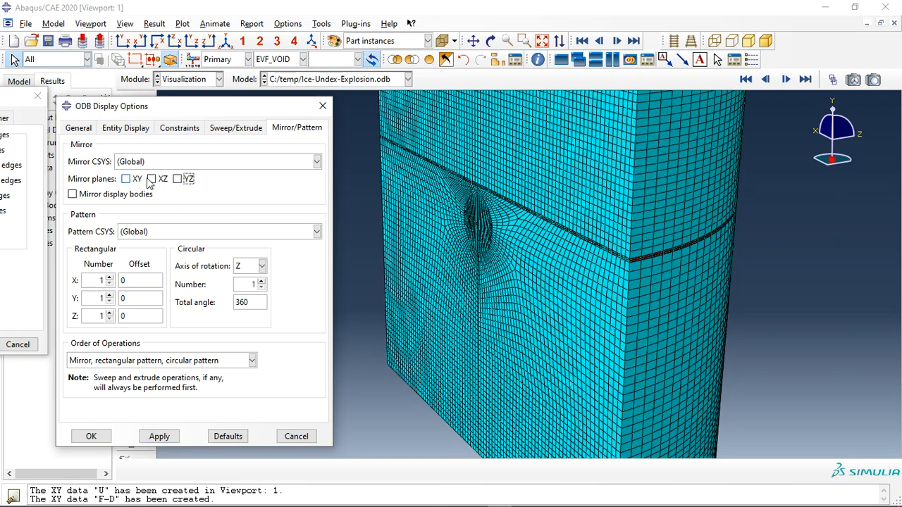
left_click(177, 437)
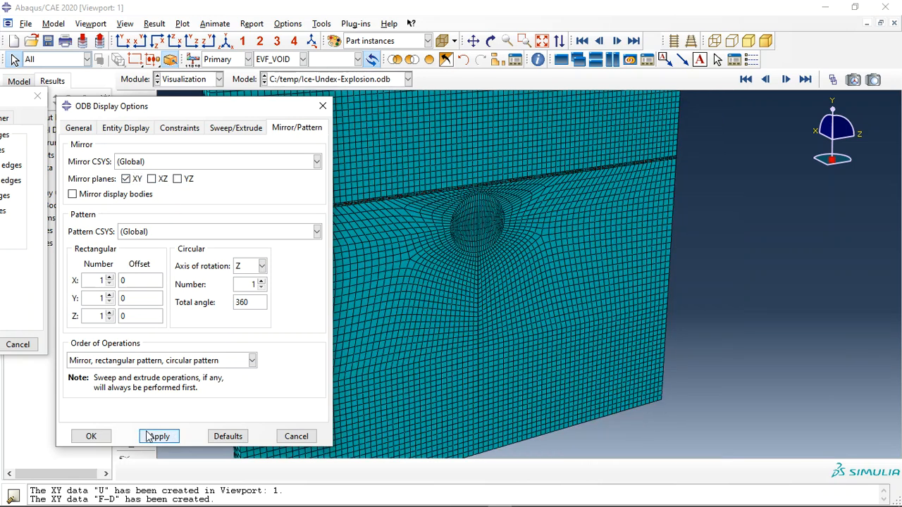
left_click(91, 437)
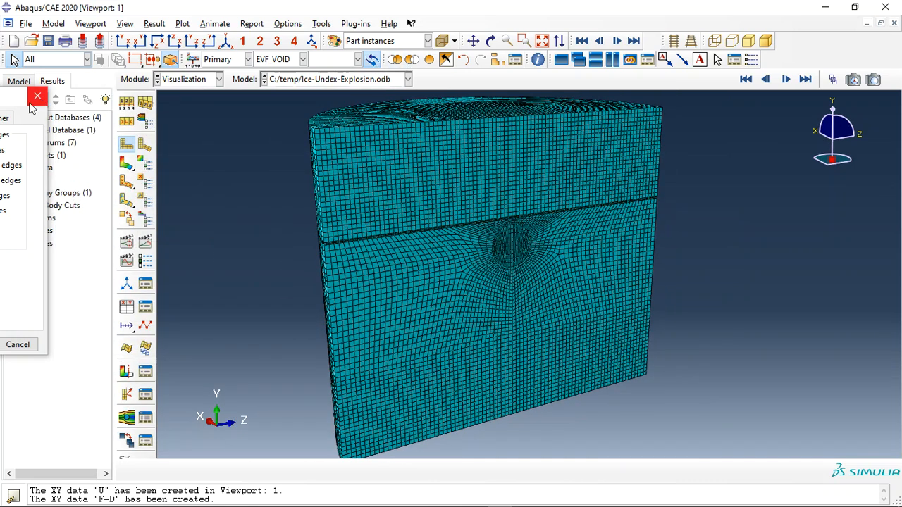
Limit the visible edges in the common plot options to feature edges, keeping the shaded render style.
left_click_drag(16, 104, 248, 105)
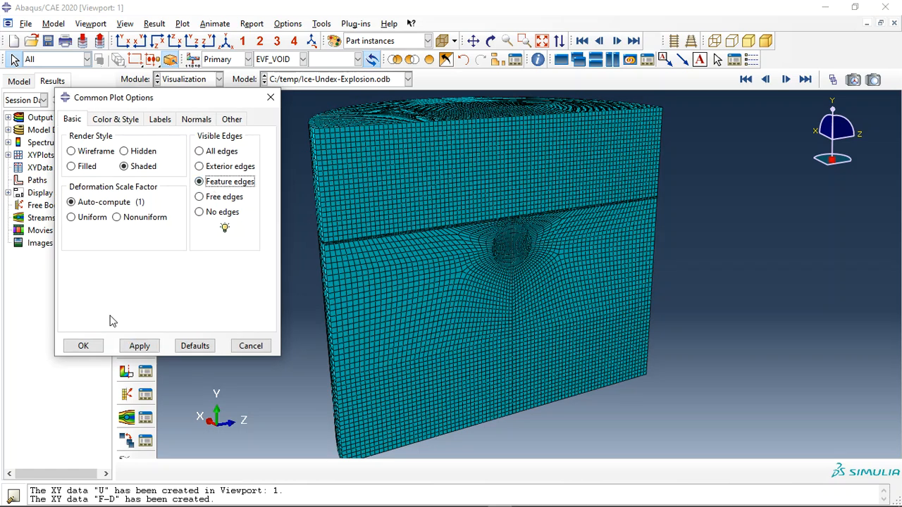
left_click(83, 346)
left_click(491, 40)
left_click_drag(485, 233, 488, 304)
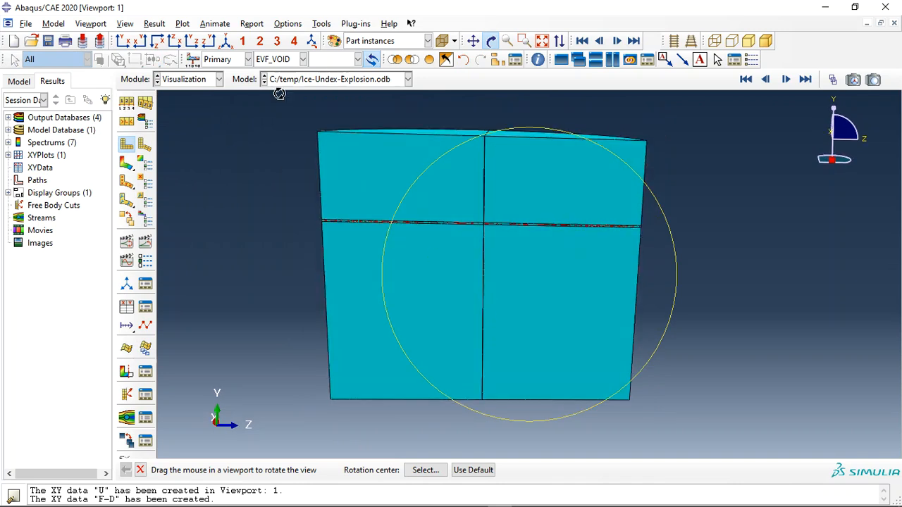
Set the primary field output variable to S with the Mises invariant.
left_click(278, 59)
scroll(281, 184, "down", 4)
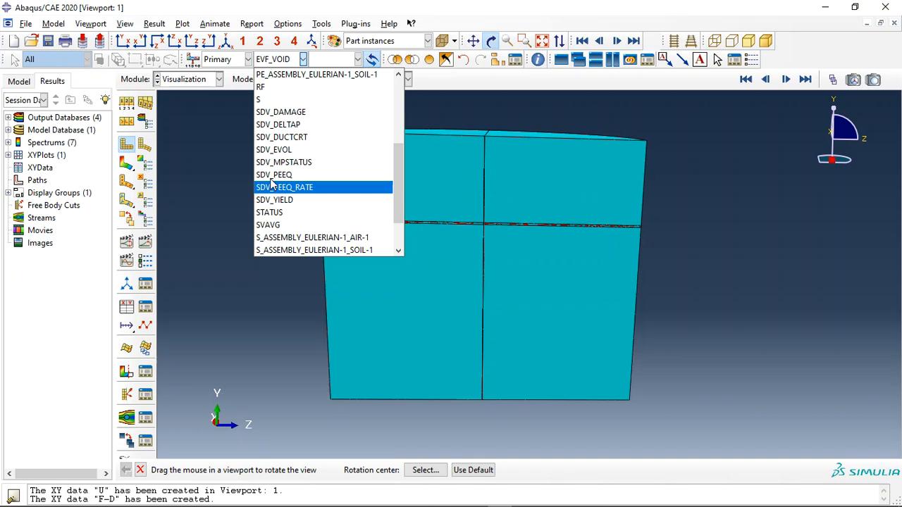
left_click(261, 99)
Remove the Eulerian part instance from the display so that only the thin ice plate is shown.
left_click(142, 147)
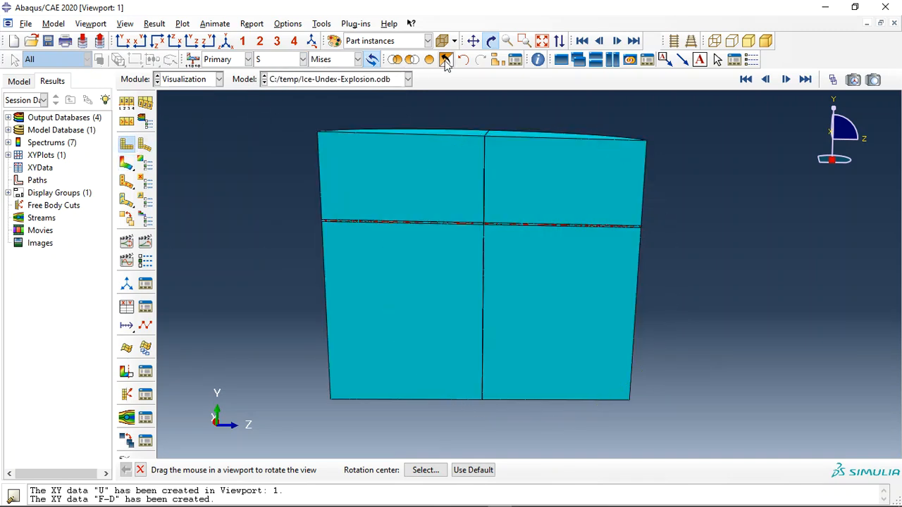
left_click(411, 59)
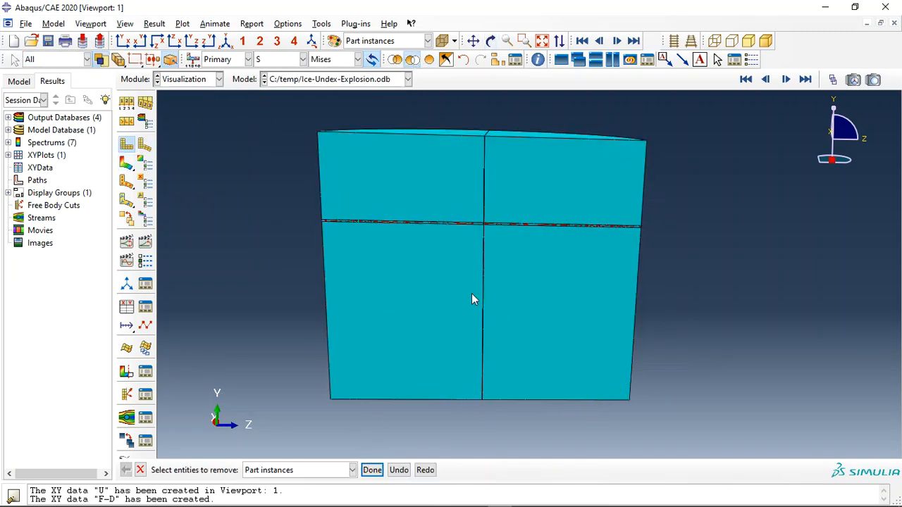
left_click(507, 249)
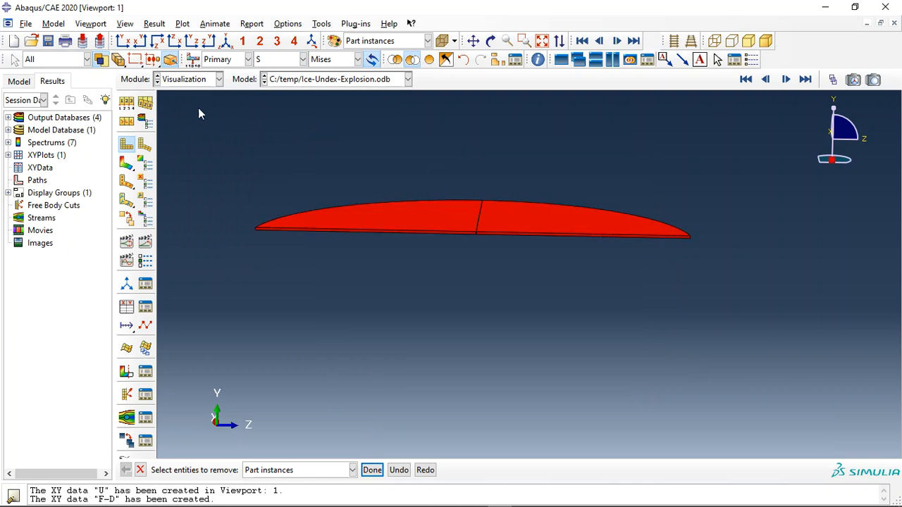
Plot the Mises stress contours on the ice plate and animate them over the time history.
left_click(126, 163)
left_click(491, 40)
left_click_drag(573, 211, 598, 234)
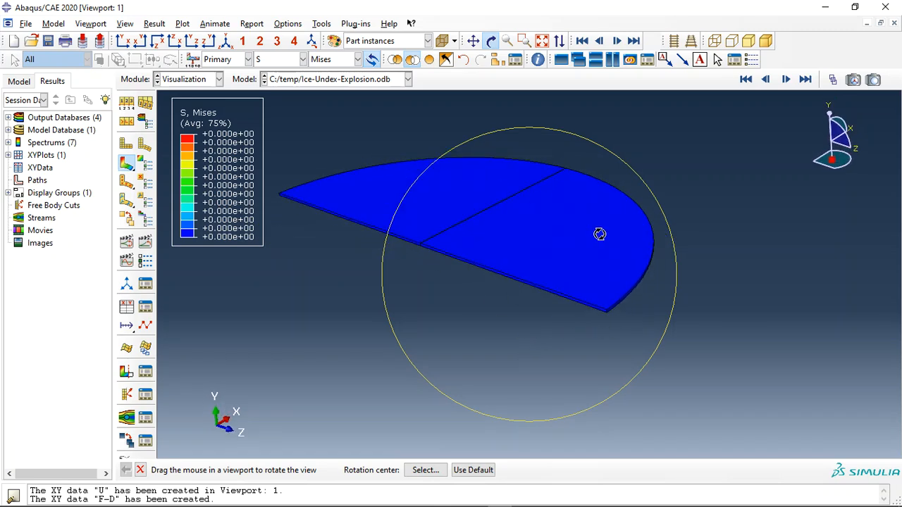
left_click(144, 241)
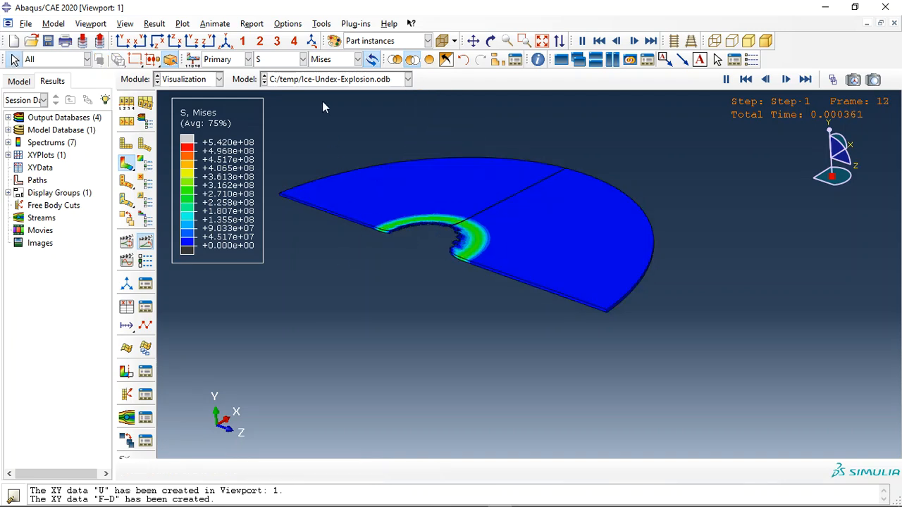
Contour the animated ice plate by SDV_DAMAGE and by SDV_YIELD.
left_click(278, 60)
left_click(297, 113)
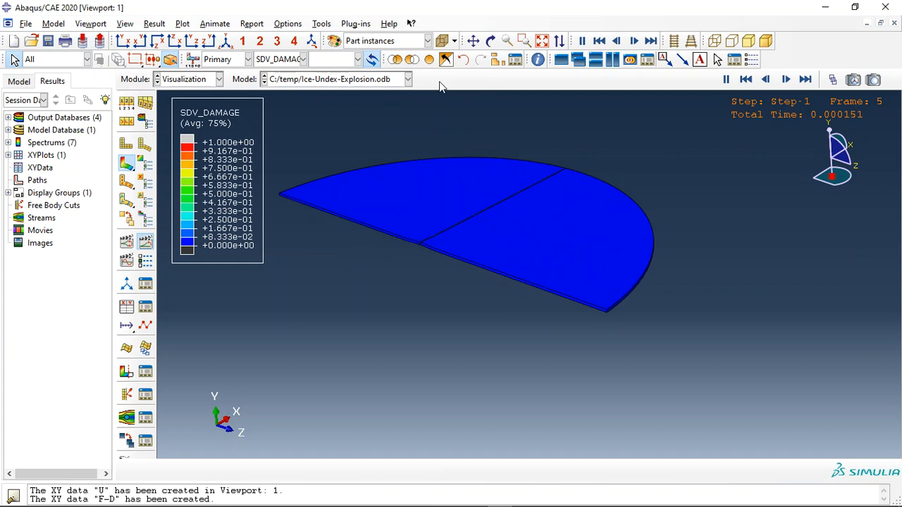
left_click(274, 61)
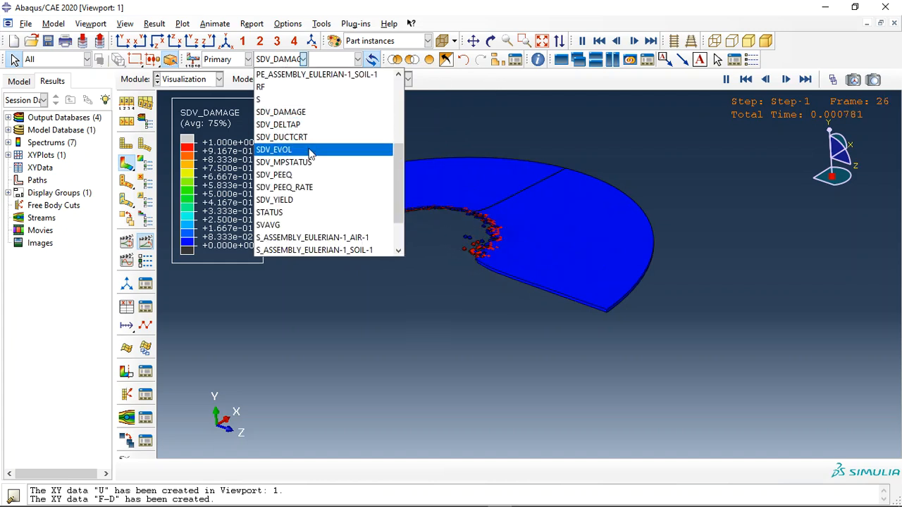
left_click(300, 200)
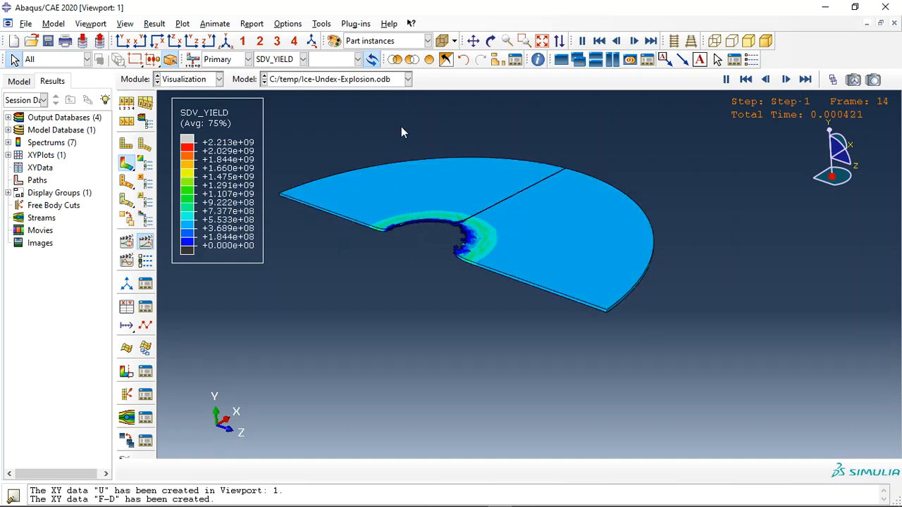
Mirror the ice plate about the YZ plane in addition to XY to display the full disc.
left_click(491, 41)
left_click_drag(464, 233, 408, 277)
left_click(126, 23)
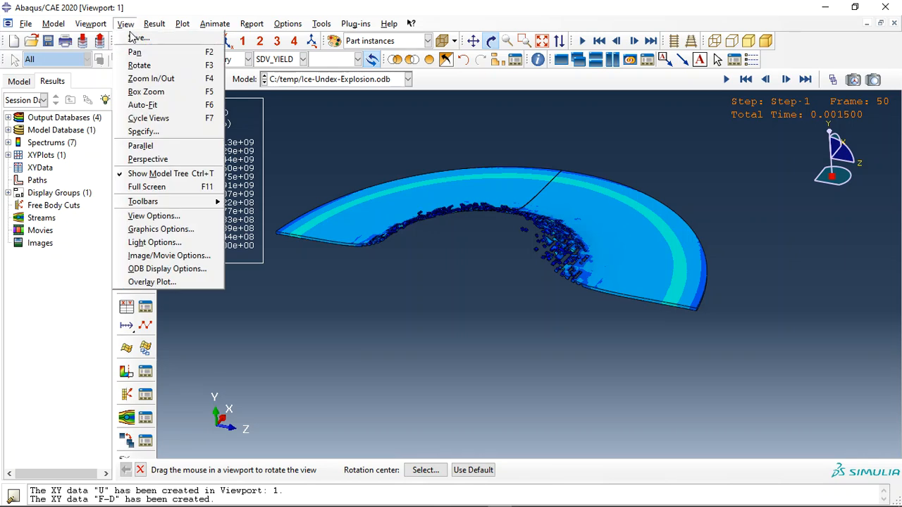
left_click(163, 269)
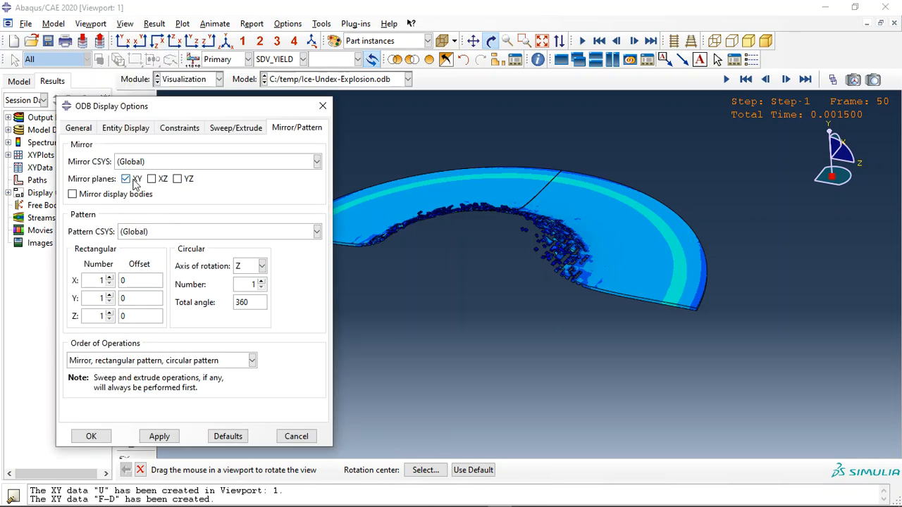
left_click(159, 437)
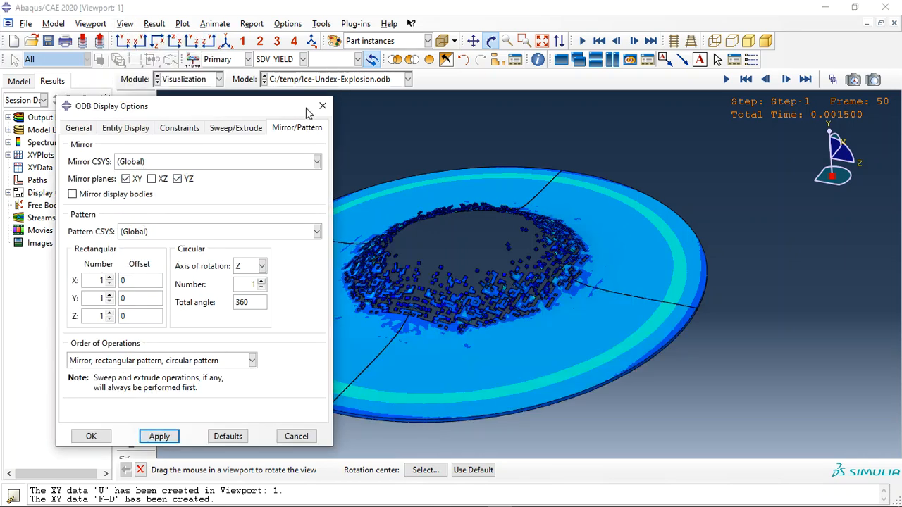
left_click_drag(307, 113, 14, 104)
Change the contour variable on the full disc to SDV_DUCTCRT and view it at a shallower angle.
left_click(303, 59)
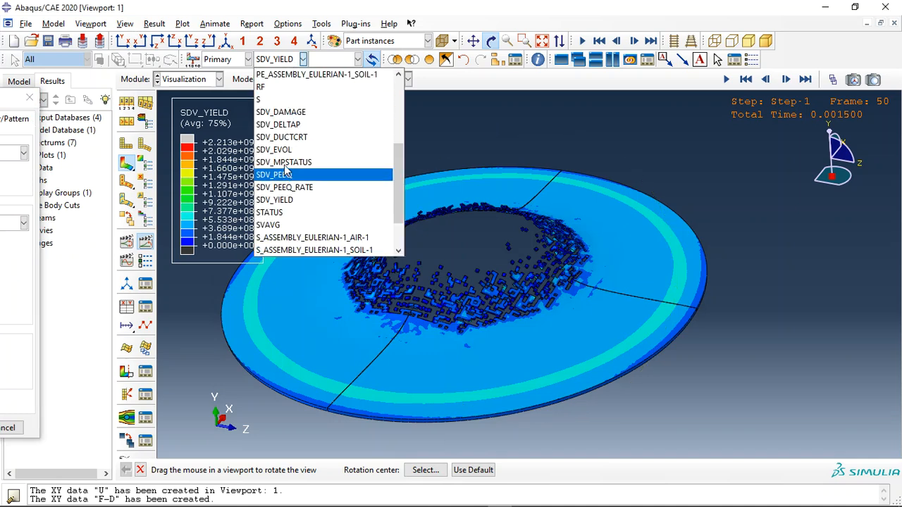
left_click(285, 137)
left_click_drag(432, 255, 525, 275)
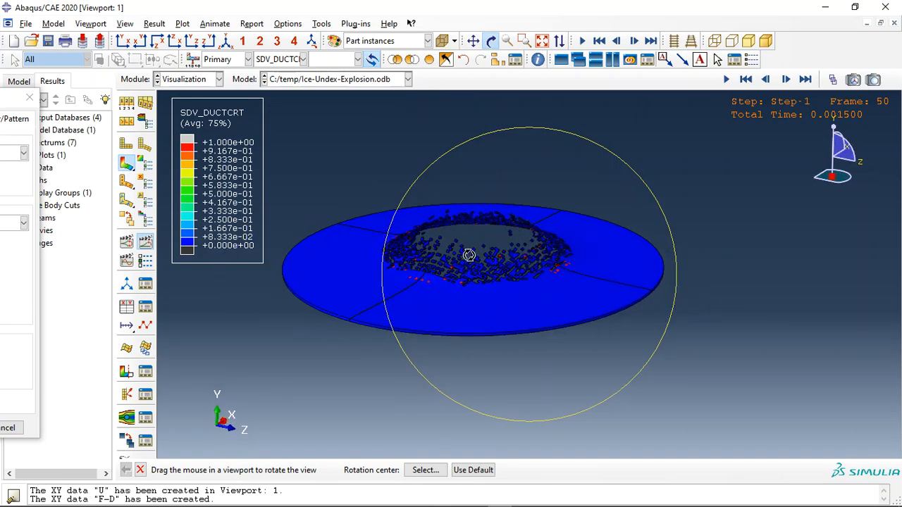
Turn off the YZ mirror while keeping XY, and bring all part instances back into the display.
left_click_drag(4, 95, 301, 83)
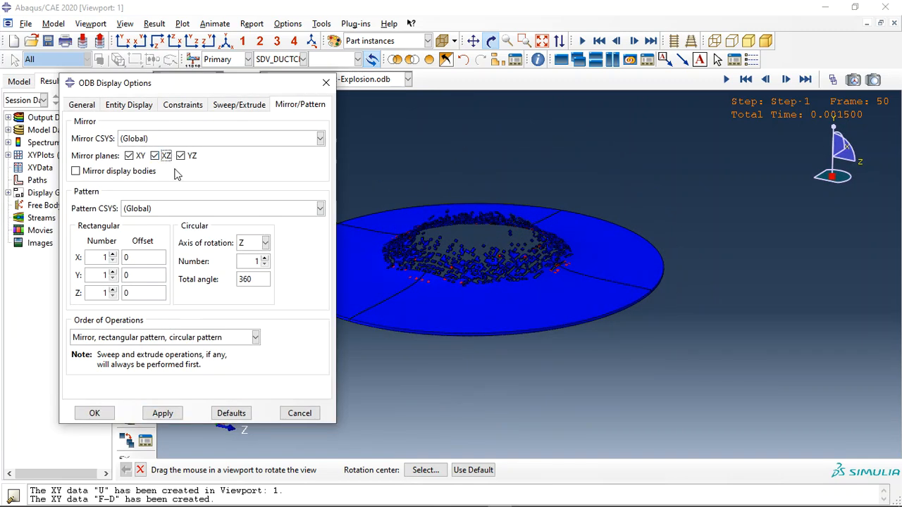
left_click(93, 413)
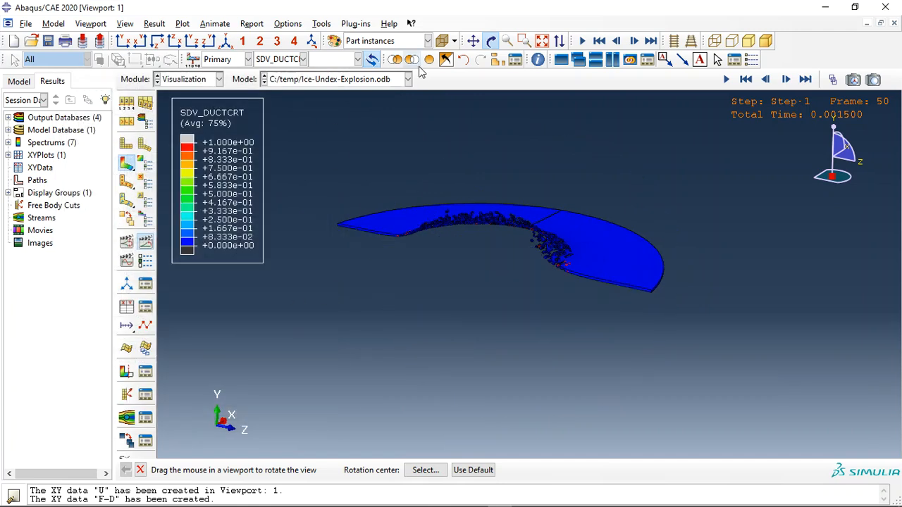
left_click(430, 60)
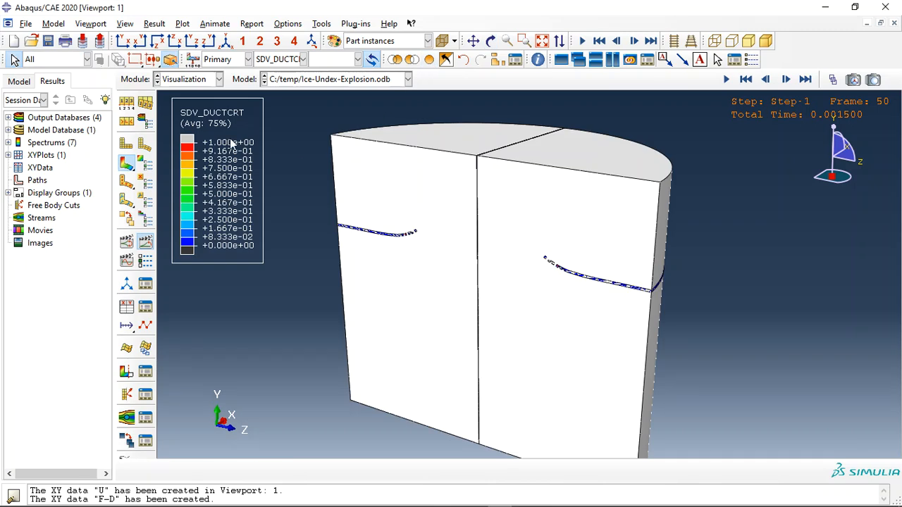
Orient the model to the standard Y-Z view facing its flat symmetry face.
left_click(122, 41)
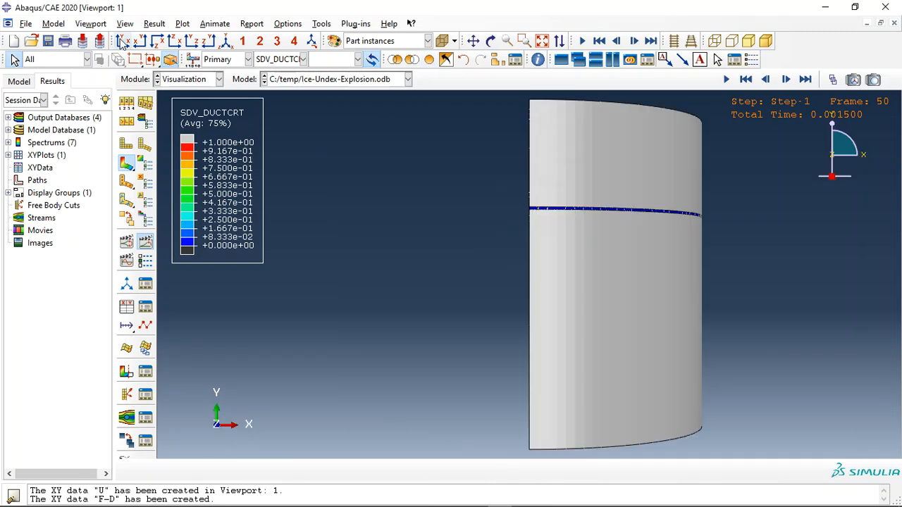
left_click(174, 41)
left_click(209, 41)
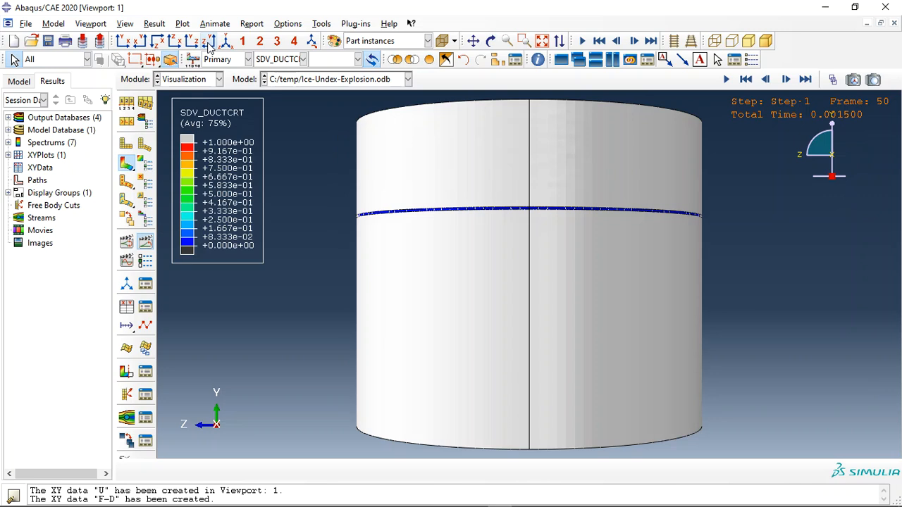
left_click(191, 42)
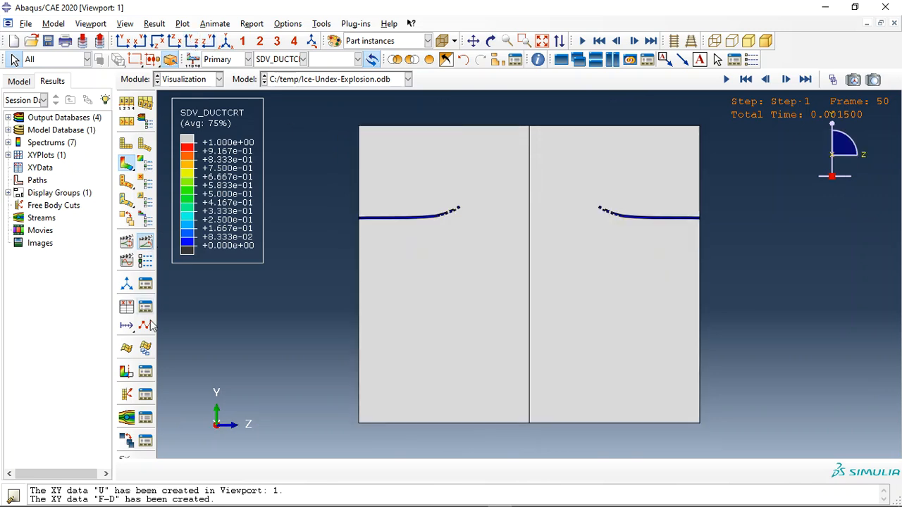
Activate the isosurface view cut for EVF_ASSEMBLY_EULERIAN-1_TNT-1.
left_click(145, 373)
left_click(76, 161)
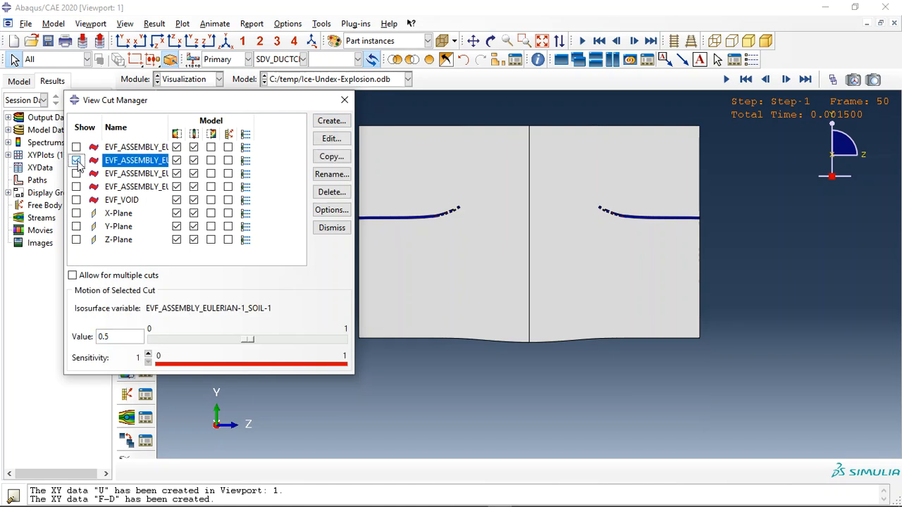
left_click(76, 173)
left_click_drag(298, 105, 55, 124)
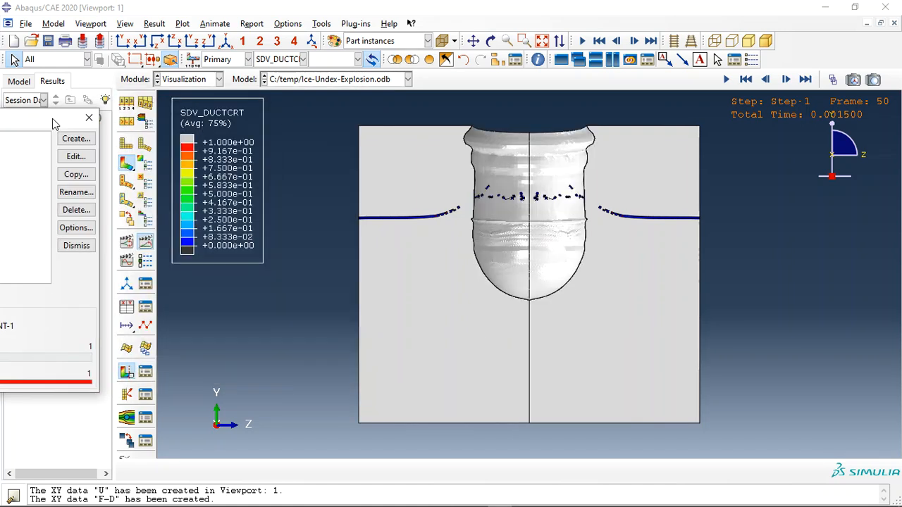
Set the contour variable to the TNT volume fraction, EVF_ASSEMBLY_EULERIAN-1_TNT-1.
left_click(303, 59)
scroll(315, 120, "up", 5)
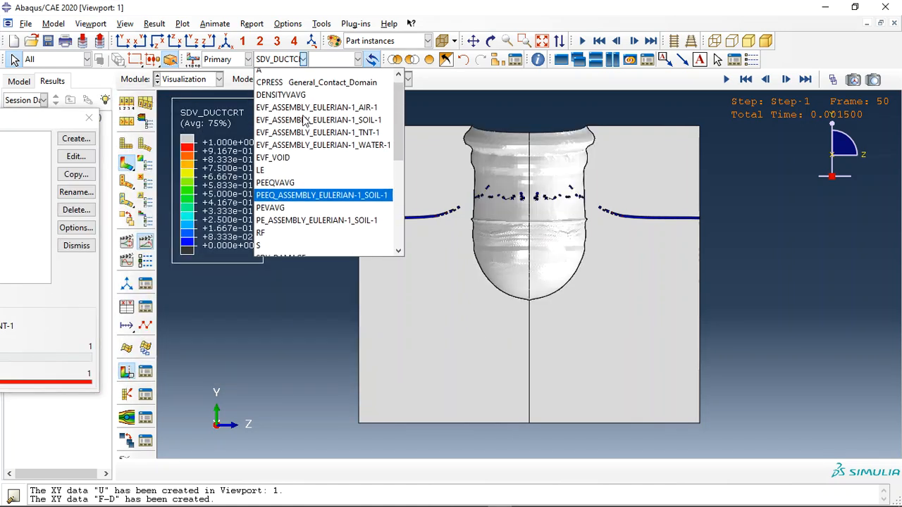
left_click(317, 137)
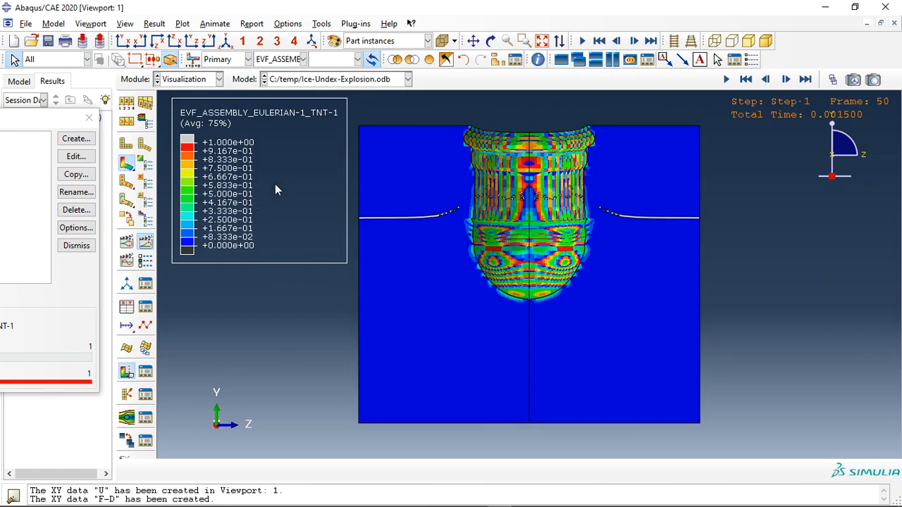
Set the result averaging threshold to 100% and animate the TNT volume fraction contour over the time history.
left_click(129, 104)
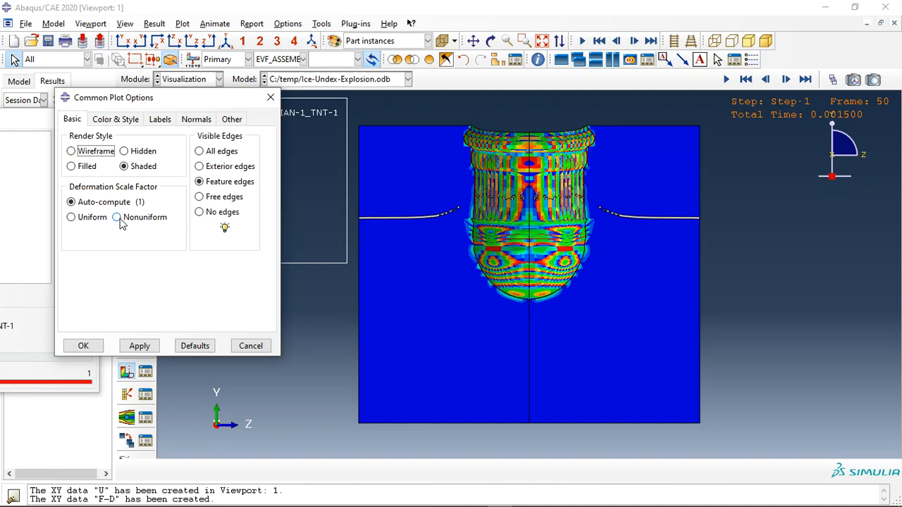
left_click(270, 97)
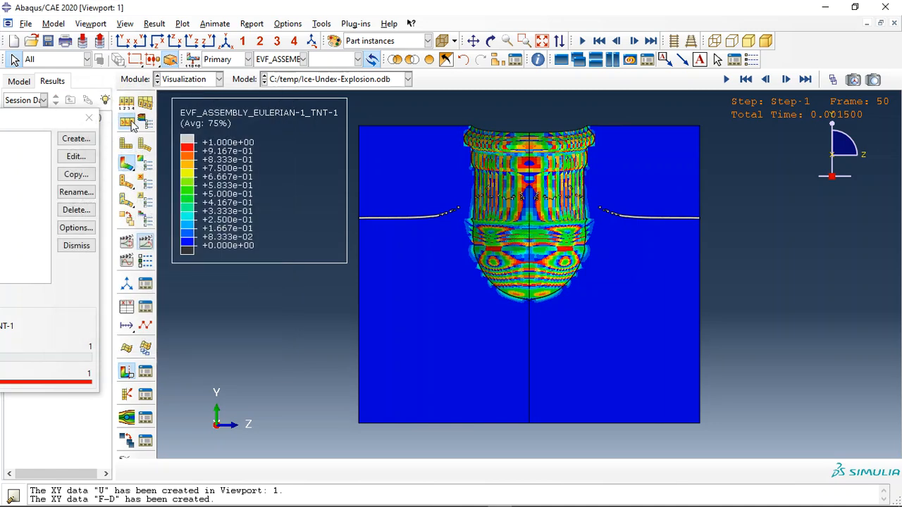
left_click(130, 122)
left_click(125, 420)
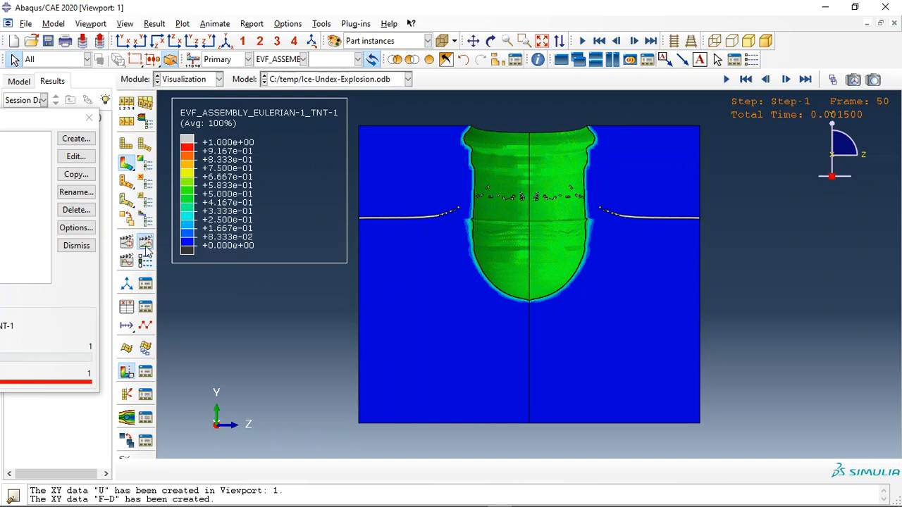
left_click(145, 246)
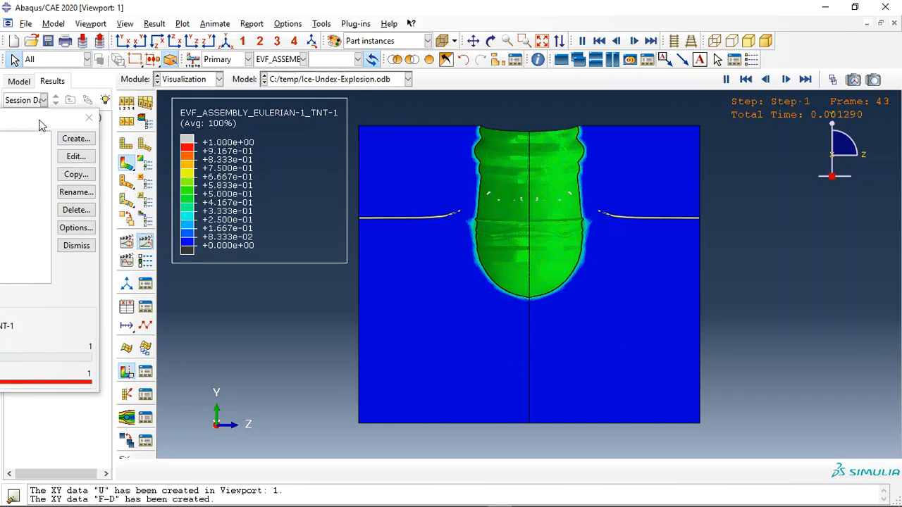
Switch the view cut to the EVF_ASSEMBLY_EULERIAN-1_WATER-1 isosurface, inspect it from an oblique angle, and return to the standard Y-Z view.
left_click(10, 202)
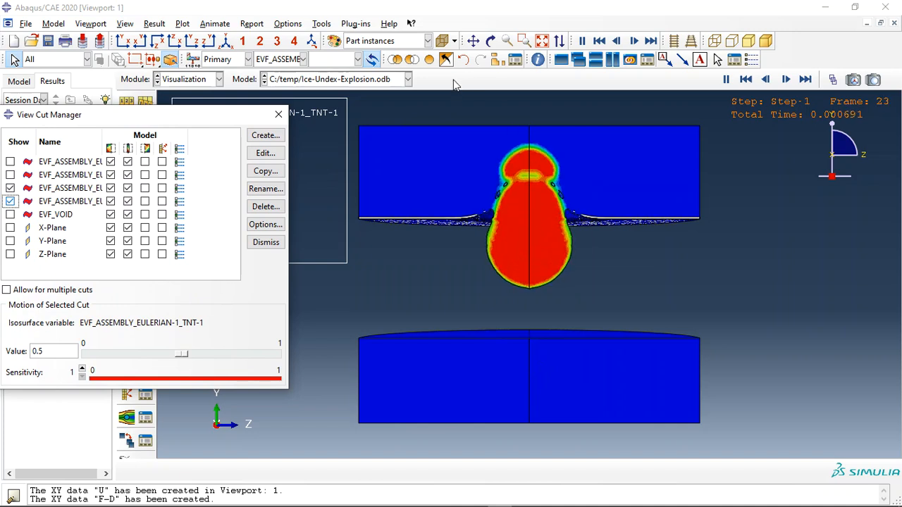
left_click_drag(596, 268, 597, 262, "ctrl+alt")
left_click_drag(675, 261, 548, 236)
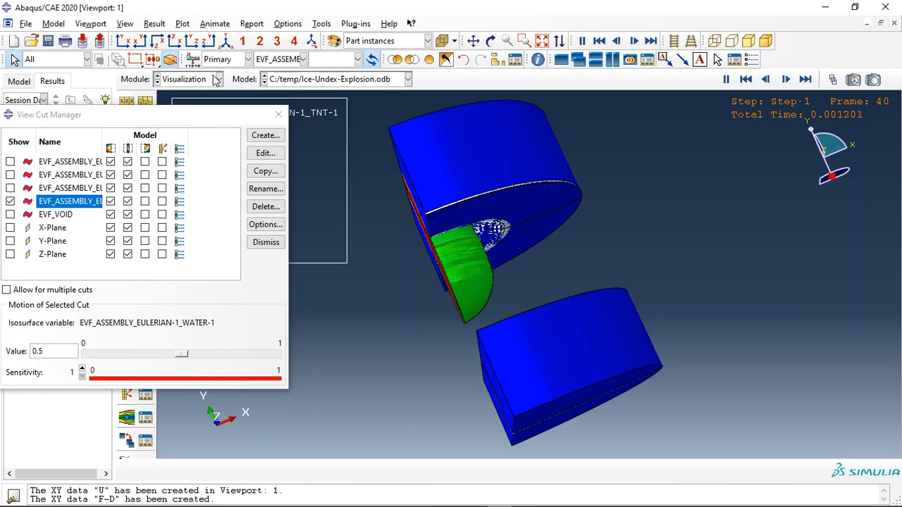
left_click(190, 44)
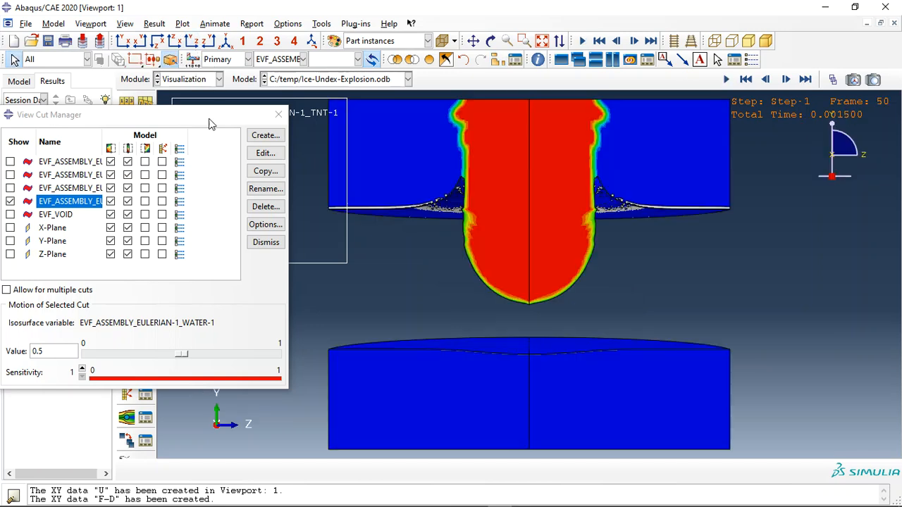
Activate the EVF_ASSEMBLY_EULERIAN-1_AIR-1 isosurface view cut and animate the time history from an oblique 3D view.
left_click(11, 162)
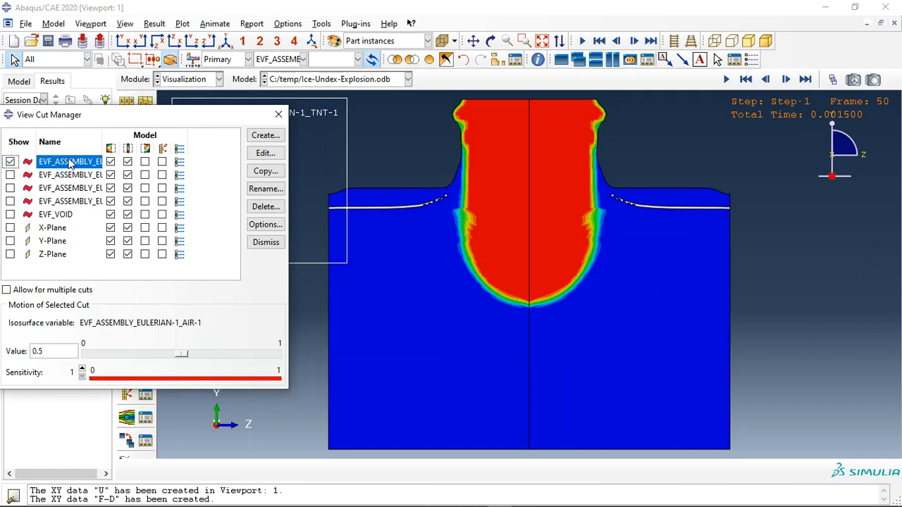
left_click_drag(236, 117, 57, 137)
left_click(491, 40)
left_click_drag(665, 272, 528, 310)
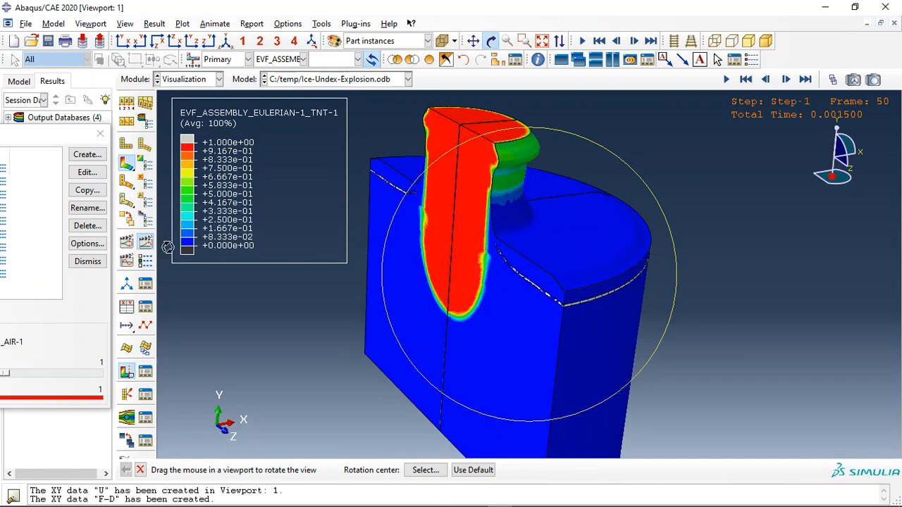
left_click(148, 243)
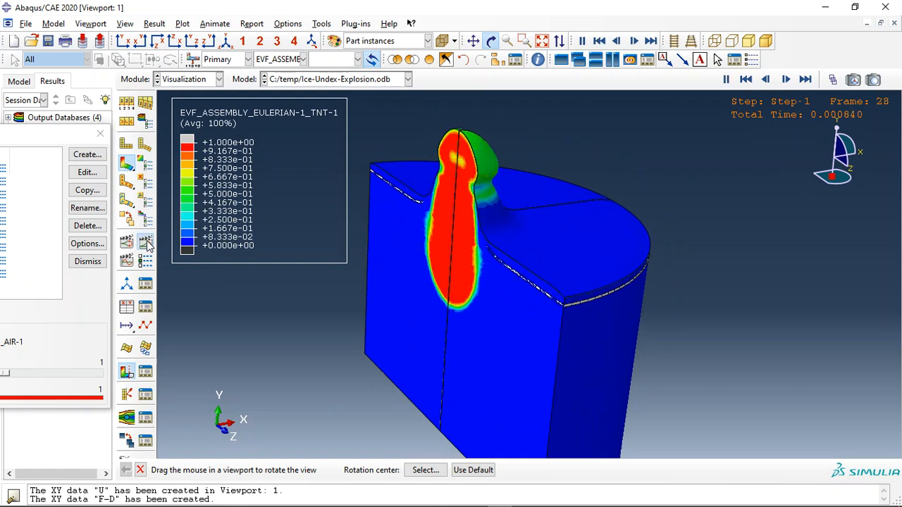
Stop the time history animation and restore the standard Y-Z view.
left_click(148, 244)
left_click_drag(521, 319, 407, 239)
left_click(191, 41)
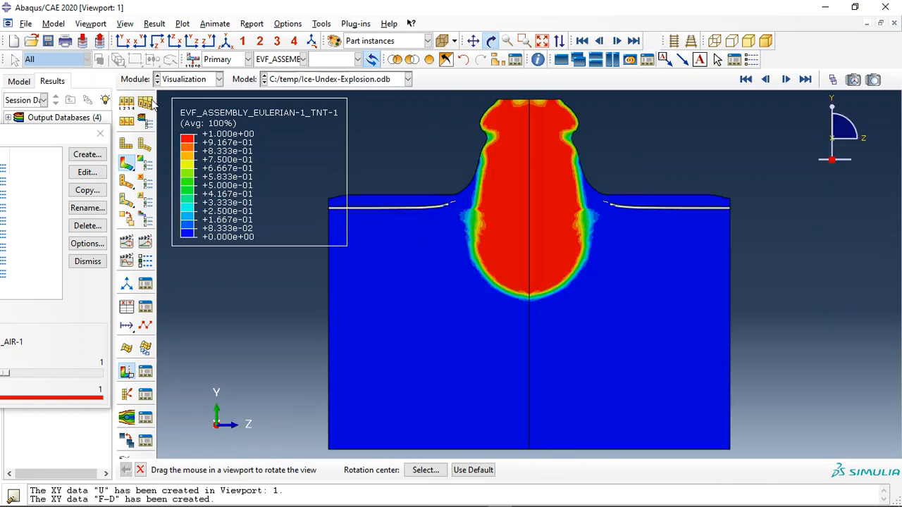
Set the contour variable to EVF_ASSEMBLY_EULERIAN-1_WATER-1 and turn off the air isosurface view cut to show the whole Eulerian domain.
left_click(292, 60)
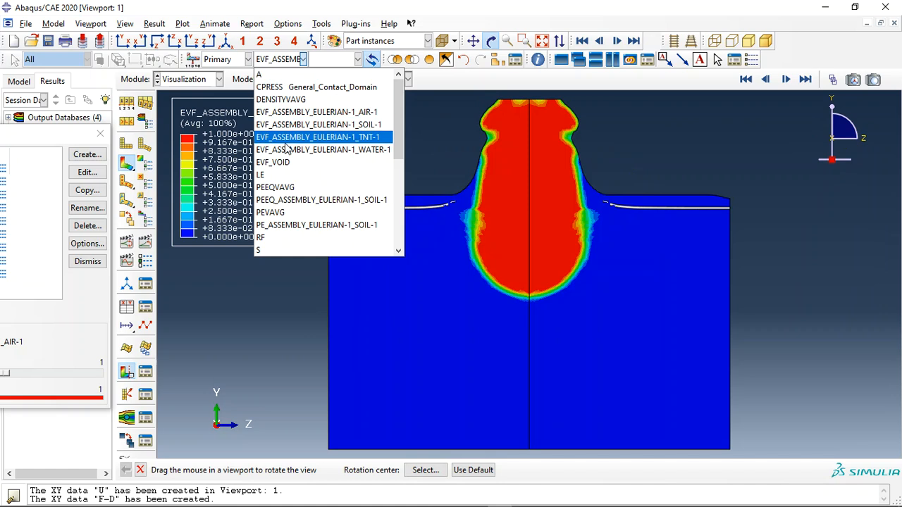
left_click(361, 151)
scroll(555, 185, "down", 3)
left_click_drag(63, 134, 180, 105)
left_click(43, 150)
Set the contour variable to the soil volume fraction, EVF_ASSEMBLY_EULERIAN-1_SOIL-1, and go to the last frame.
left_click(303, 59)
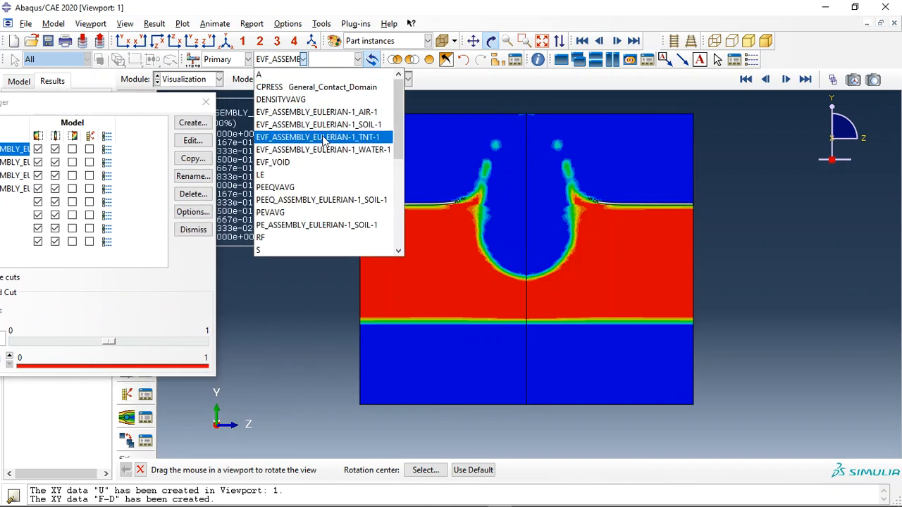
left_click(330, 125)
left_click(286, 59)
left_click(399, 73)
left_click(804, 79)
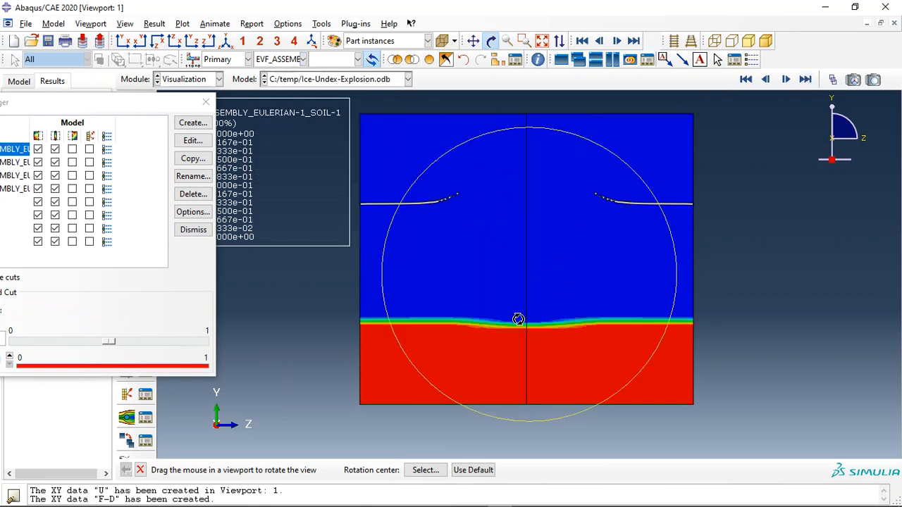
Set the contour variable to the air volume fraction, EVF_ASSEMBLY_EULERIAN-1_AIR-1.
left_click(297, 60)
left_click(316, 112)
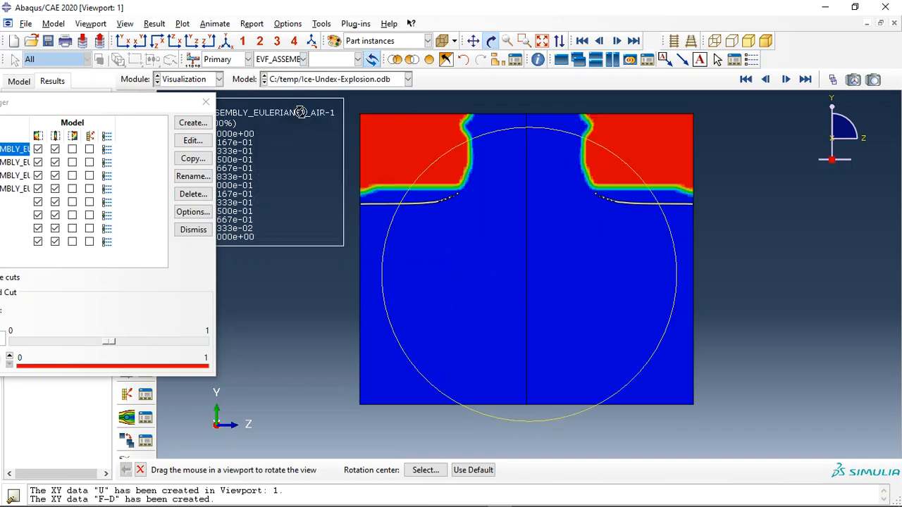
Contour the Pressure component of the volume-averaged stress SVAVG over the whole domain.
left_click(284, 59)
scroll(296, 176, "down", 5)
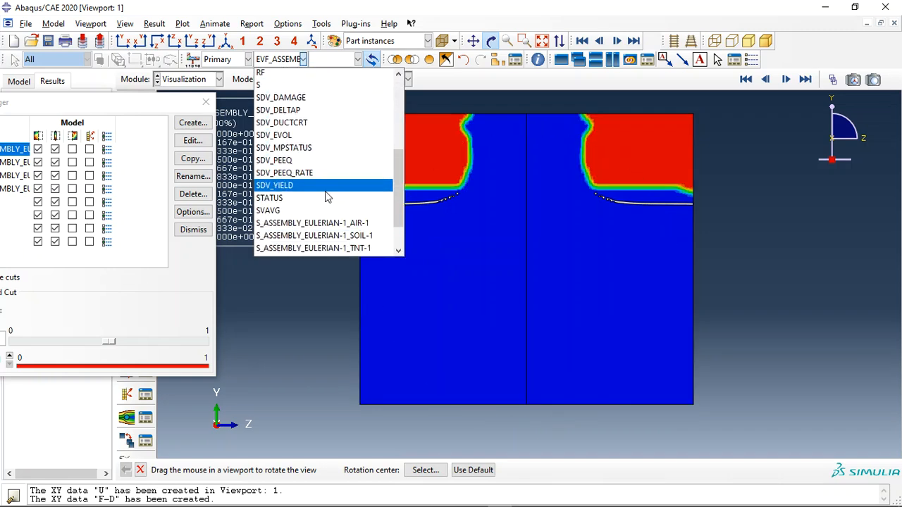
left_click(292, 175)
left_click(334, 59)
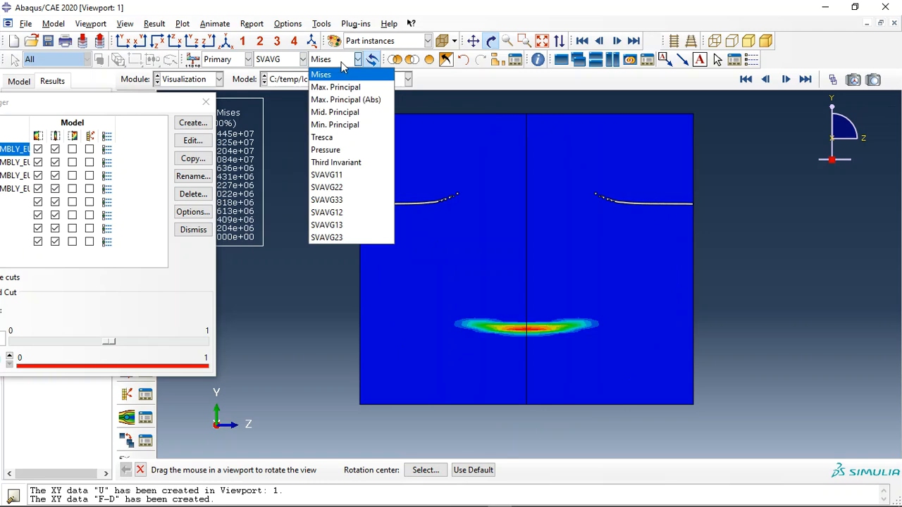
left_click(336, 151)
mouse_move(589, 259)
left_mouse_down()
mouse_move(573, 283)
mouse_move(598, 273)
left_mouse_up()
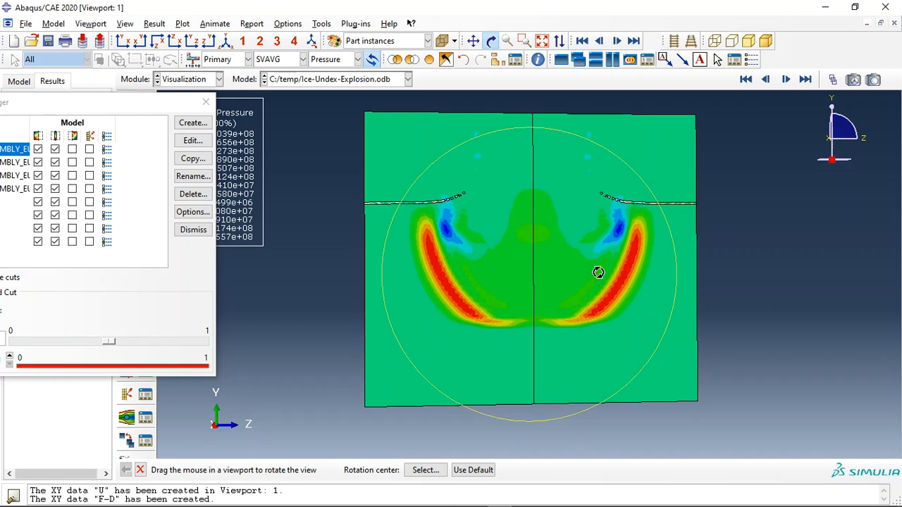
Try the TNT isosurface view cut on the pressure contour and switch to the EVF_ASSEMBLY_EULERIAN-1_AIR-1 cut in an oblique view.
left_click_drag(115, 107, 242, 110)
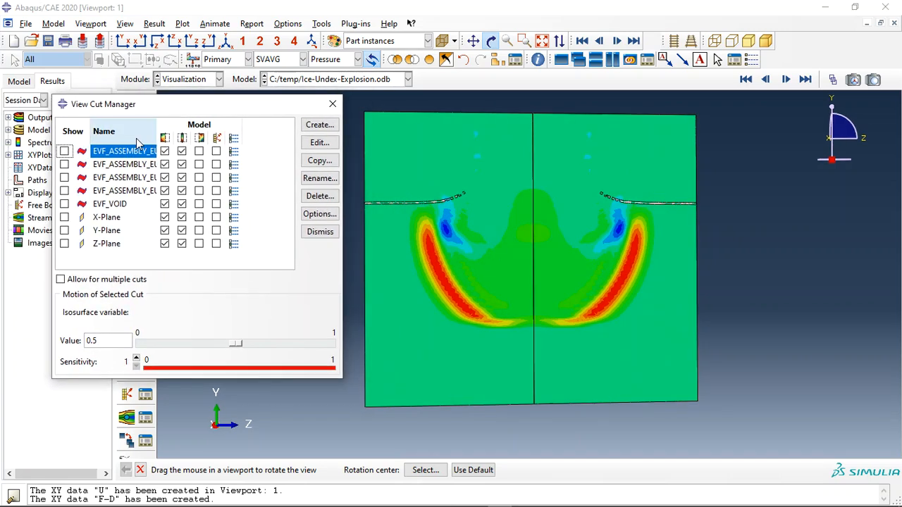
left_click(64, 164)
left_click(64, 177)
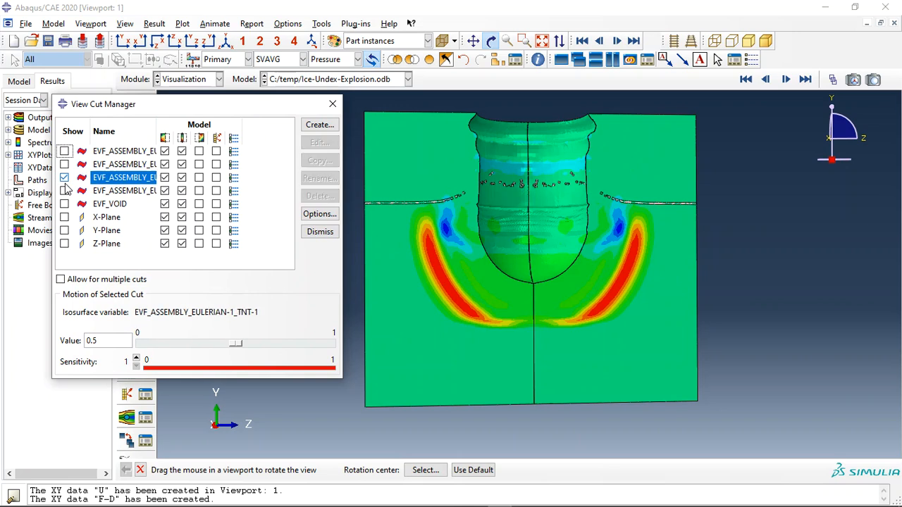
left_click(64, 151)
left_click_drag(550, 280, 567, 295)
Contour the Pressure component of the TNT stress, S_ASSEMBLY_EULERIAN-1_TNT-1.
left_click(286, 60)
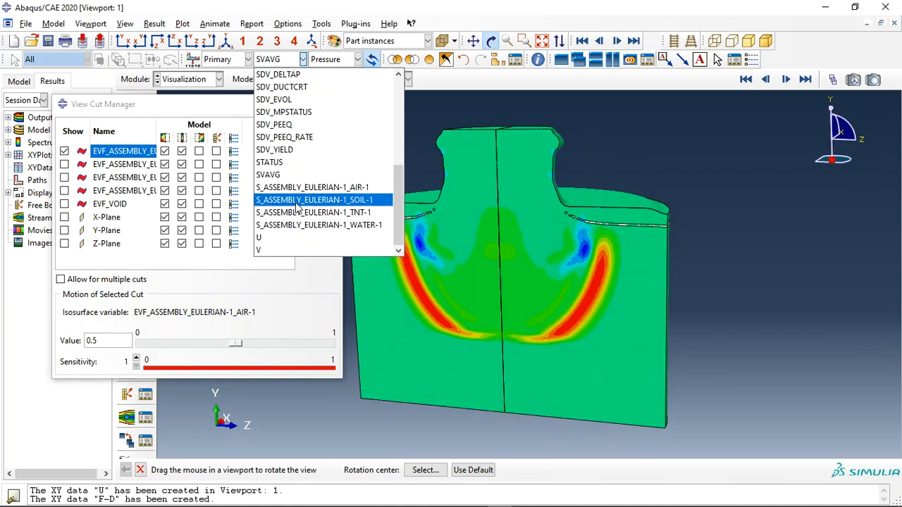
left_click(296, 212)
left_click(337, 59)
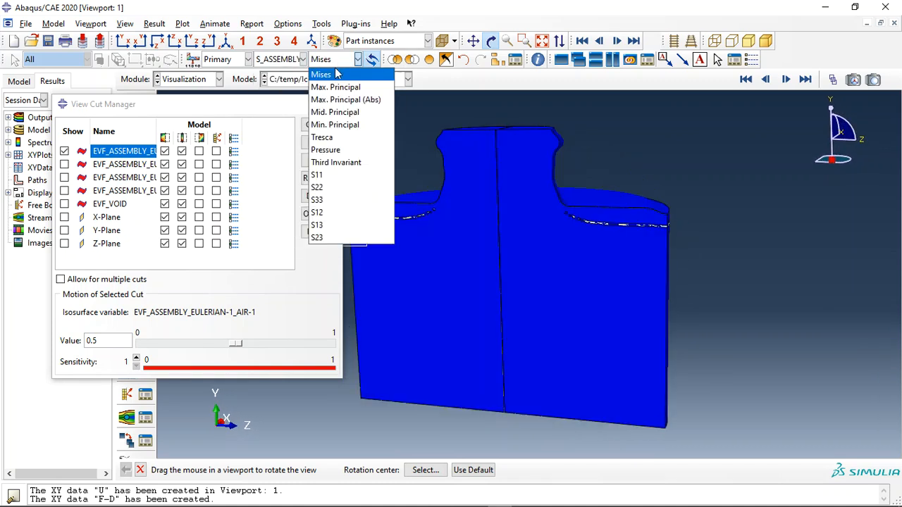
left_click(331, 150)
left_click_drag(455, 270, 554, 298)
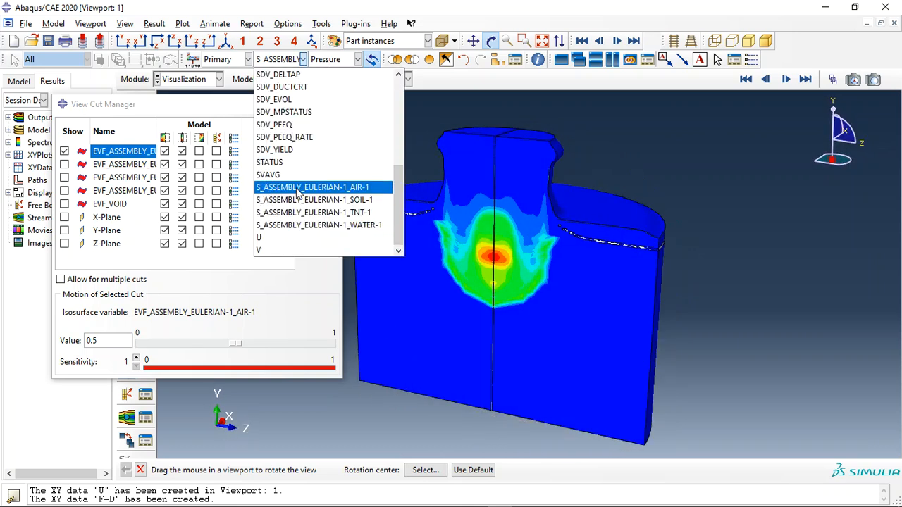
Contour the Pressure component of the water stress, S_ASSEMBLY_EULERIAN-1_WATER-1.
left_click(314, 225)
left_click(331, 61)
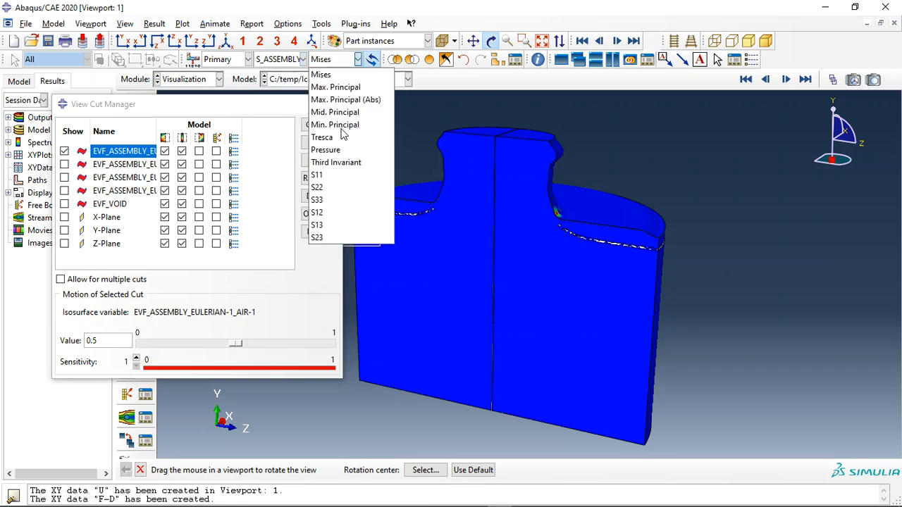
left_click(352, 148)
left_click_drag(549, 287, 557, 282)
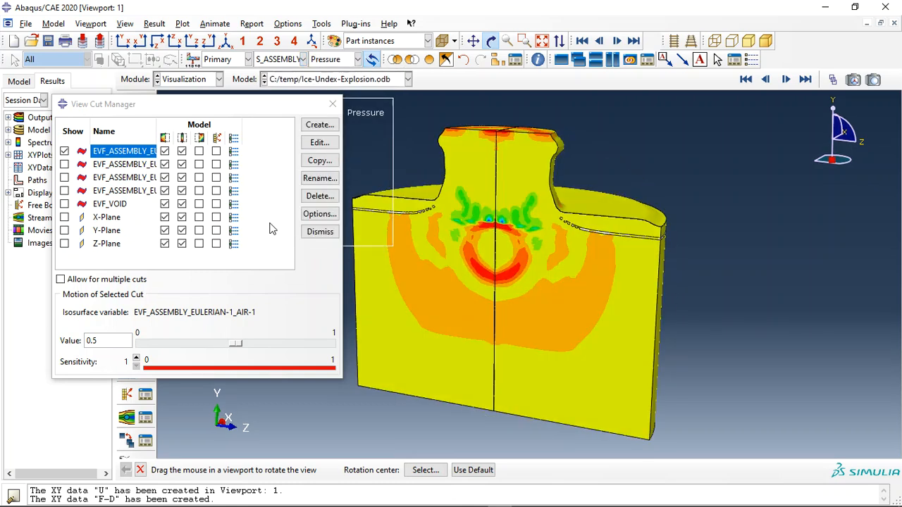
Step through the frames of the water pressure contour and close the View Cut Manager.
left_click(785, 79)
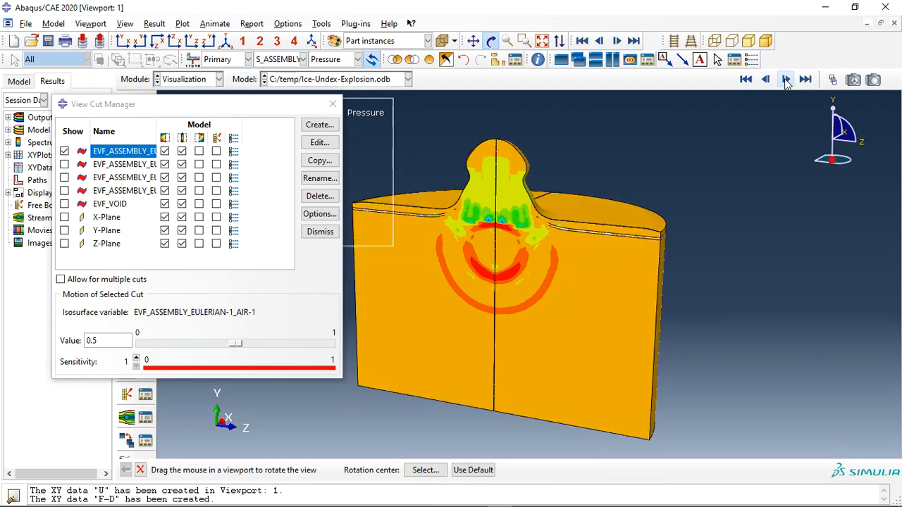
mouse_move(615, 233)
left_mouse_down()
mouse_move(486, 247)
mouse_move(483, 322)
mouse_move(584, 227)
mouse_move(611, 221)
left_mouse_up()
left_click(335, 106)
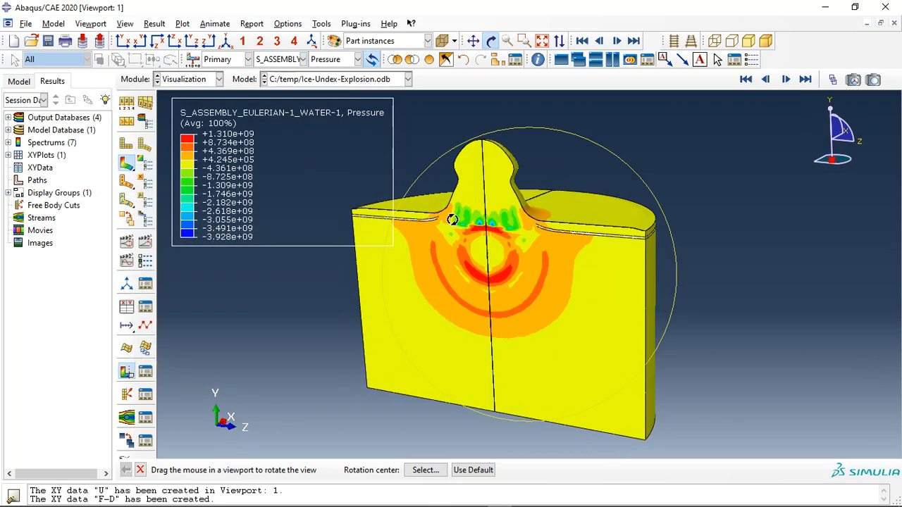
left_click_drag(451, 219, 454, 212)
key("Escape")
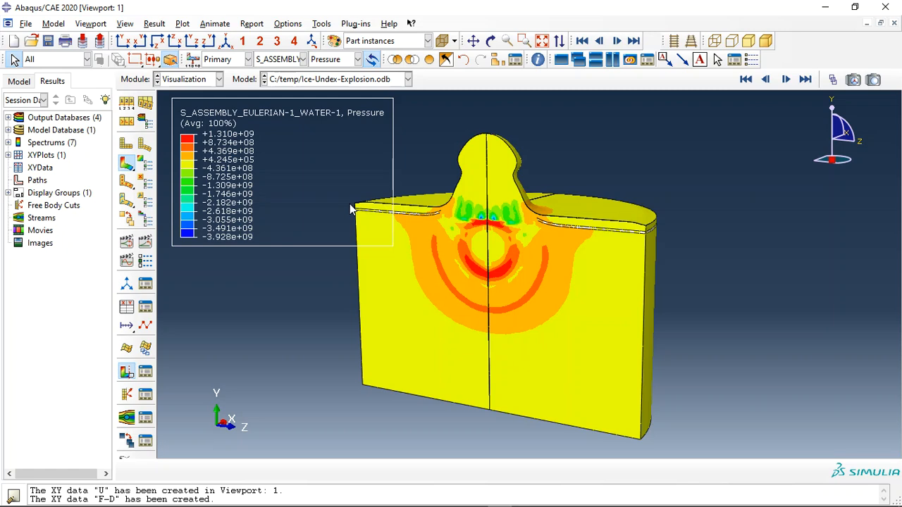
left_click_drag(519, 238, 387, 181, "ctrl+alt")
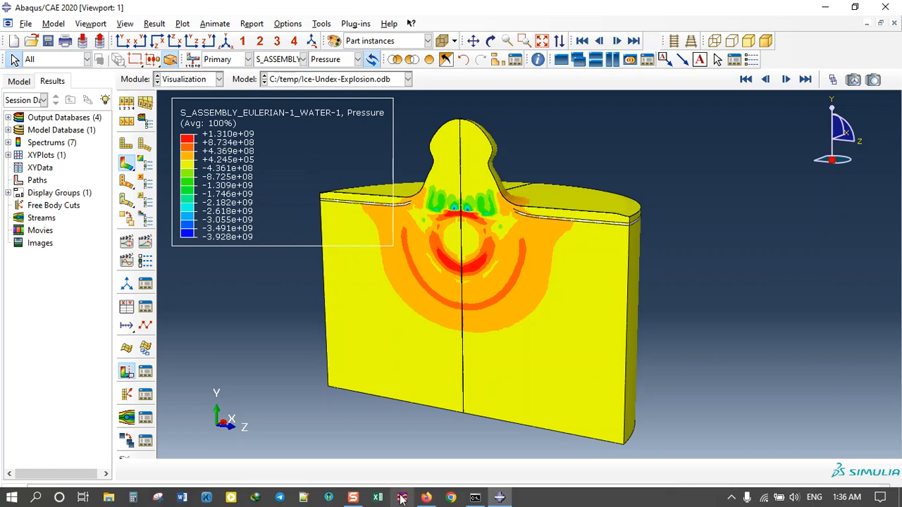
Switch to Firefox and browse the latest tutorials on the abaqusfem.com home page.
left_click(426, 497)
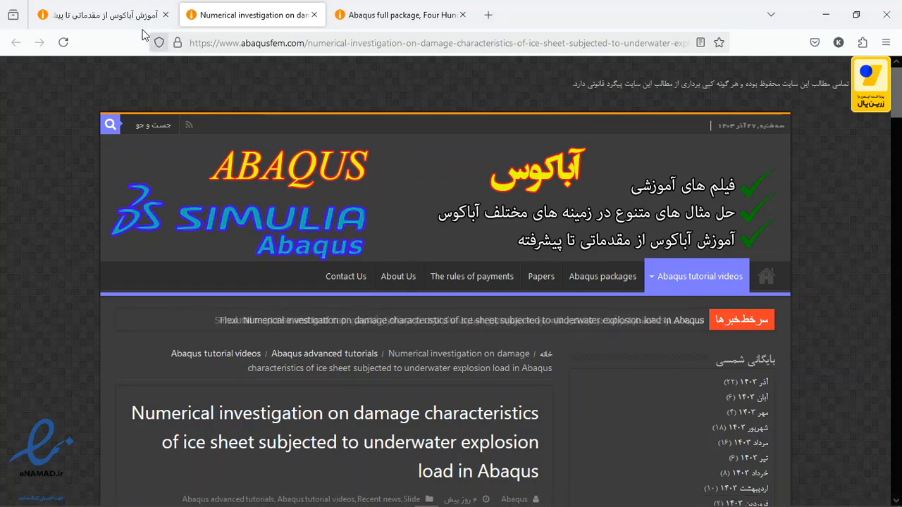
left_click(106, 14)
scroll(211, 113, "up", 3)
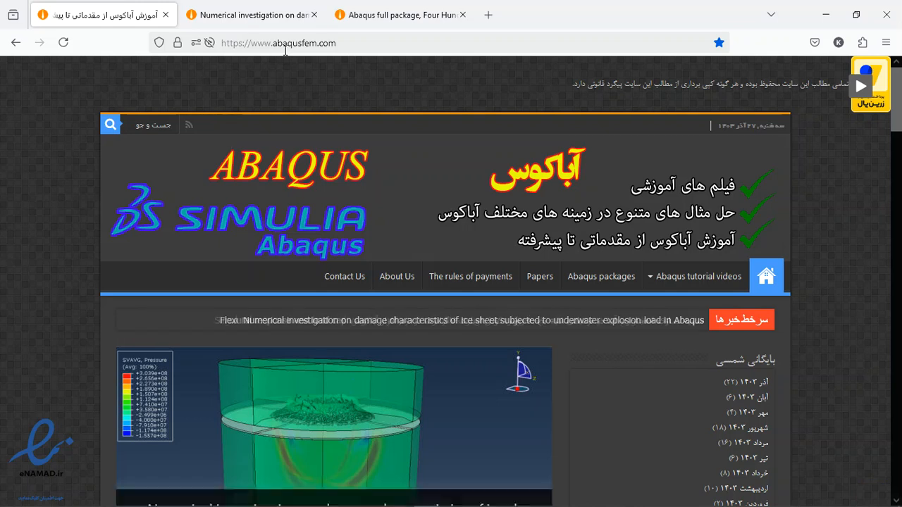
scroll(188, 145, "down", 6)
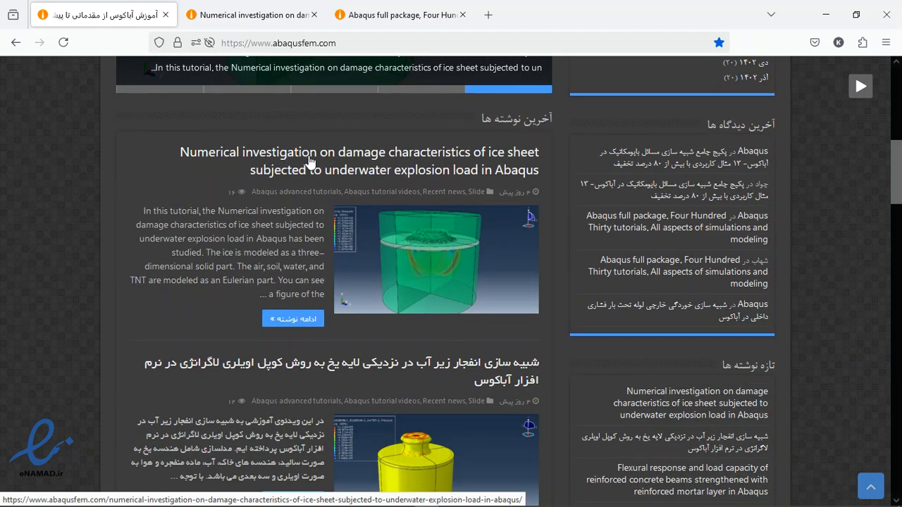
Review the introduction and assembly figure in the article on ice sheet damage under an underwater explosion load.
left_click(253, 16)
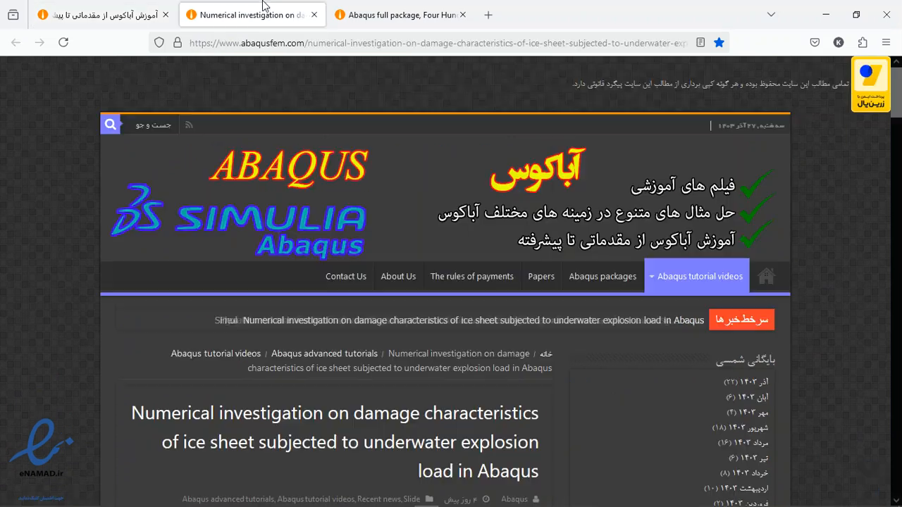
scroll(301, 204, "down", 3)
scroll(301, 204, "down", 3)
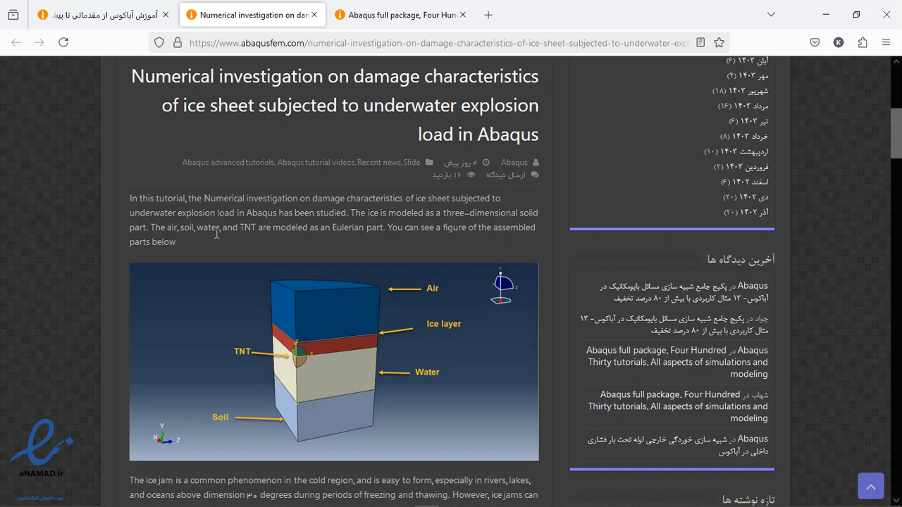
left_click_drag(167, 234, 155, 213)
left_click(211, 213)
scroll(275, 224, "down", 1)
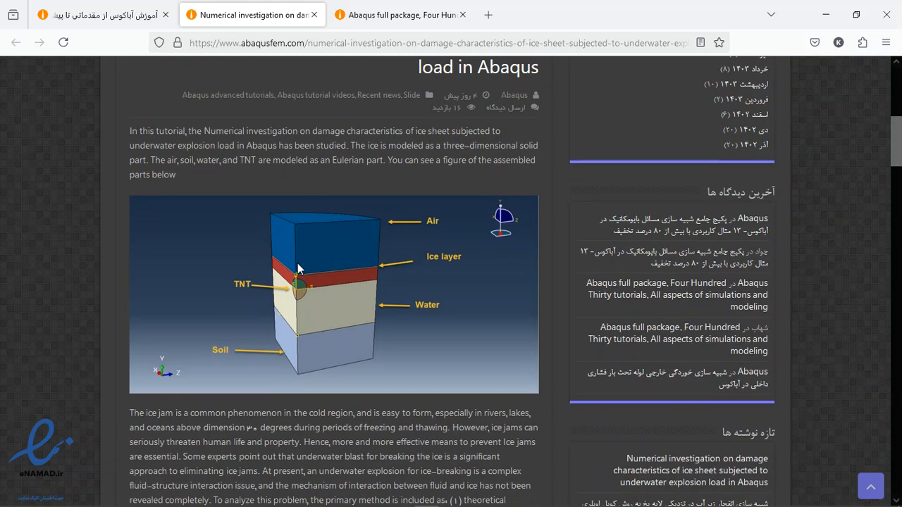
Read the rest of the ice sheet article through its result figures and purchase details, and highlight the contact e-mail address.
scroll(296, 279, "down", 1)
scroll(295, 278, "down", 3)
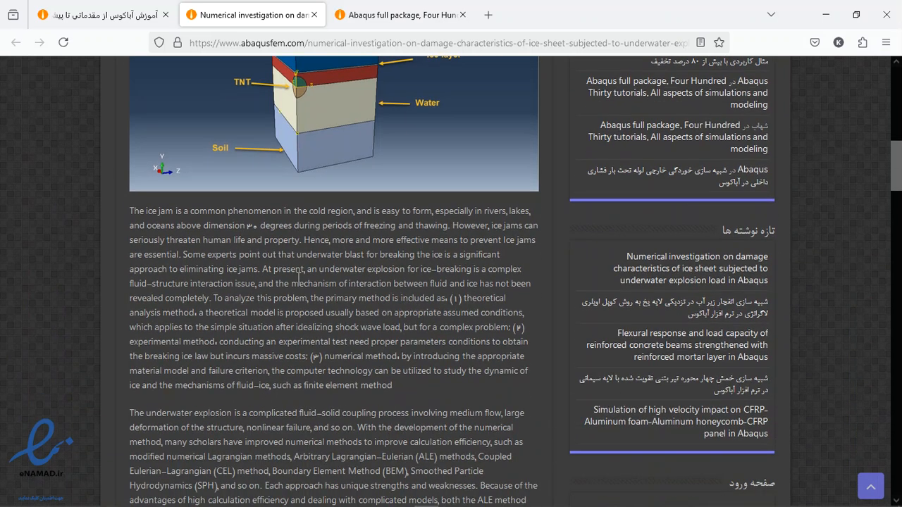
scroll(291, 280, "down", 3)
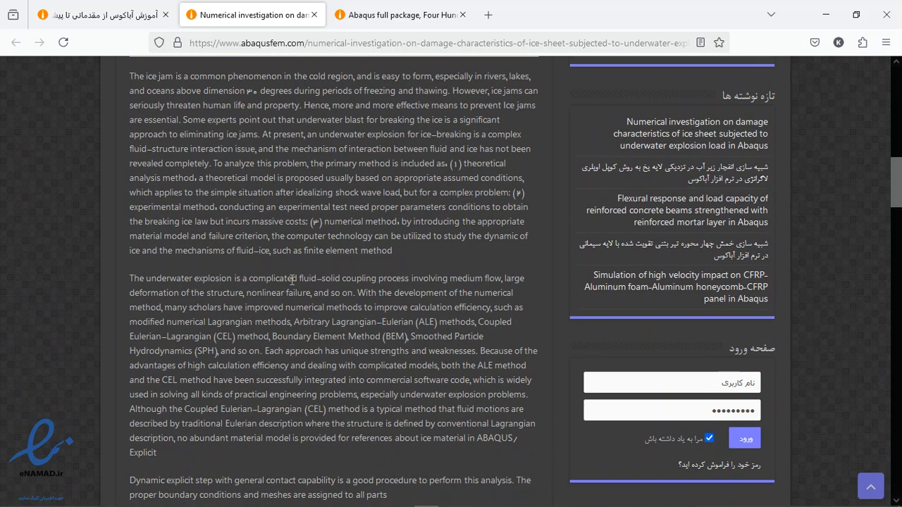
scroll(292, 282, "down", 6)
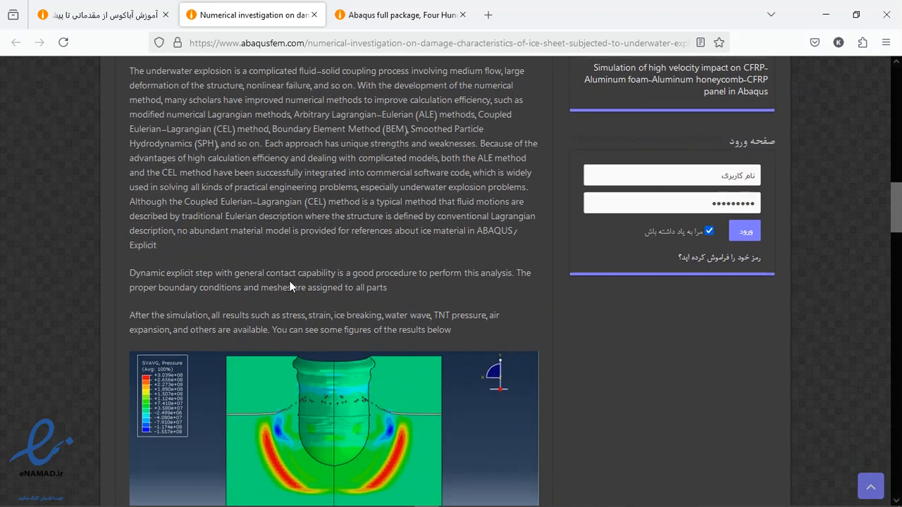
scroll(288, 285, "down", 9)
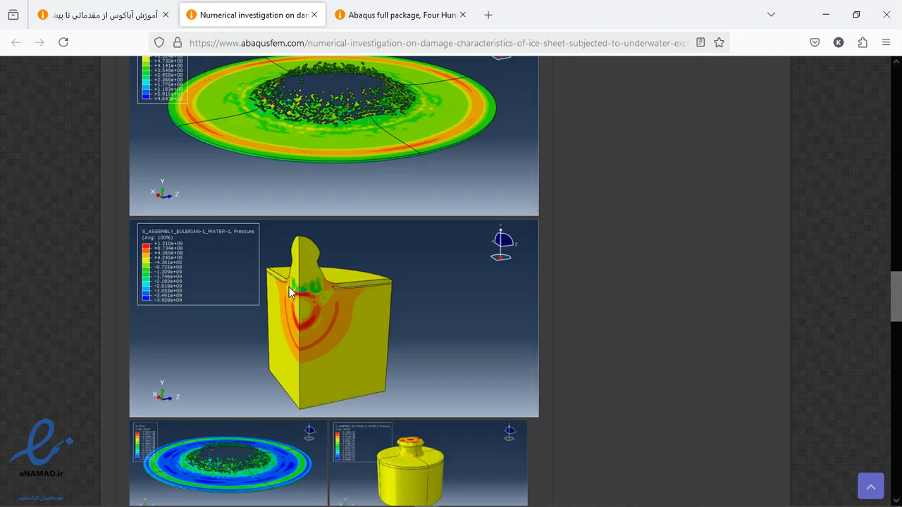
scroll(289, 286, "down", 2)
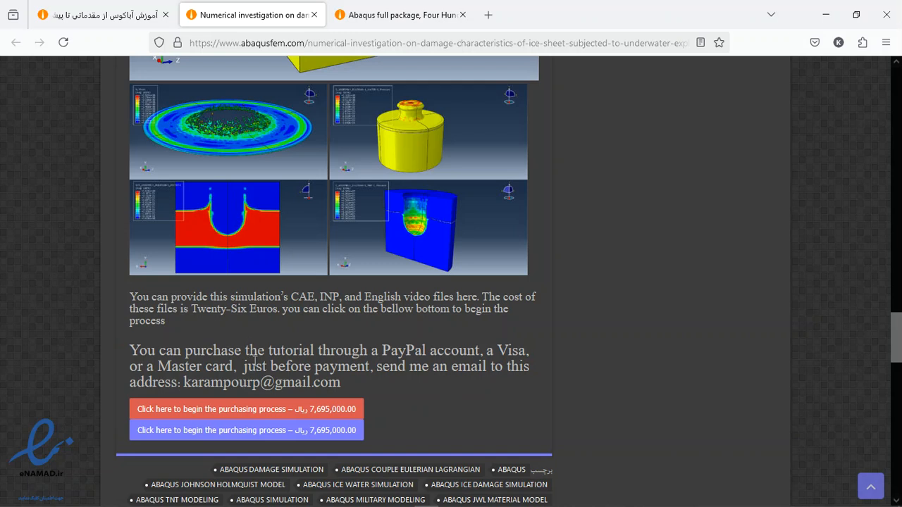
left_click_drag(336, 384, 182, 384)
Close the ice sheet article and review the introduction of the Abaqus full package page with four hundred thirty tutorials.
left_click(314, 15)
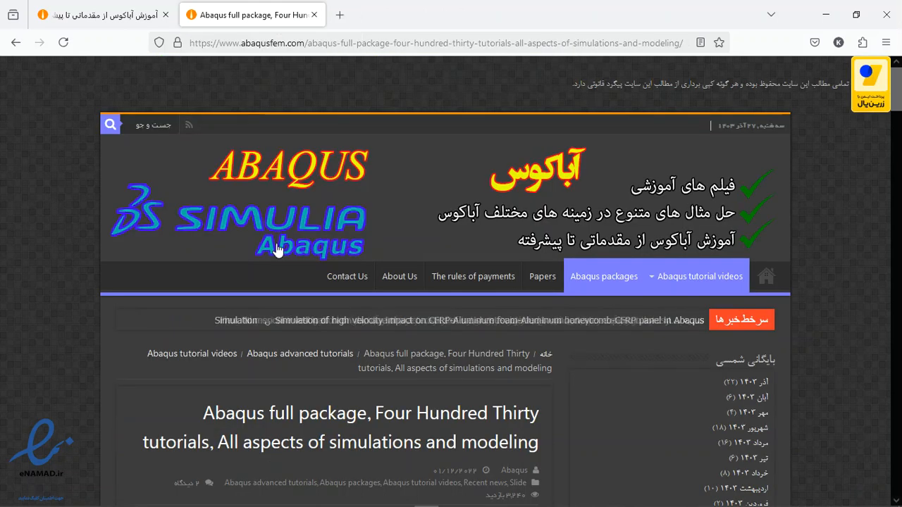
scroll(282, 299, "down", 2)
scroll(282, 299, "down", 3)
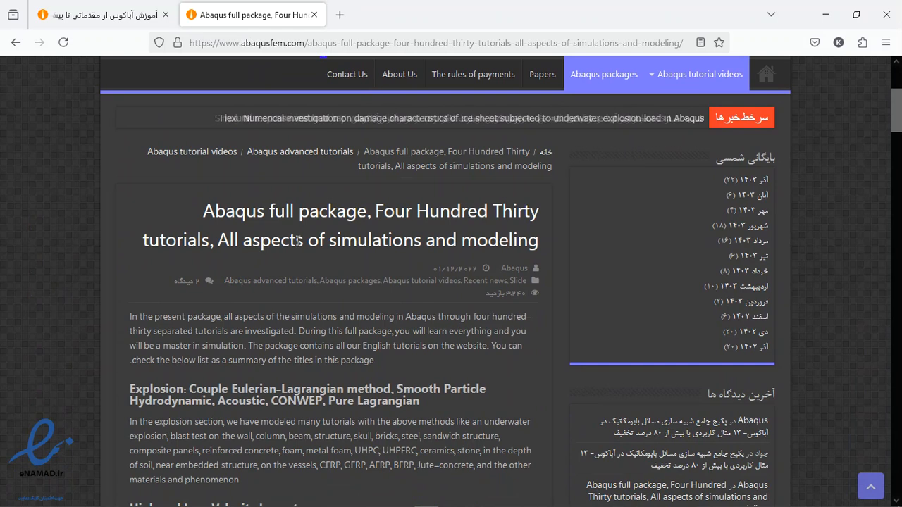
scroll(286, 288, "down", 3)
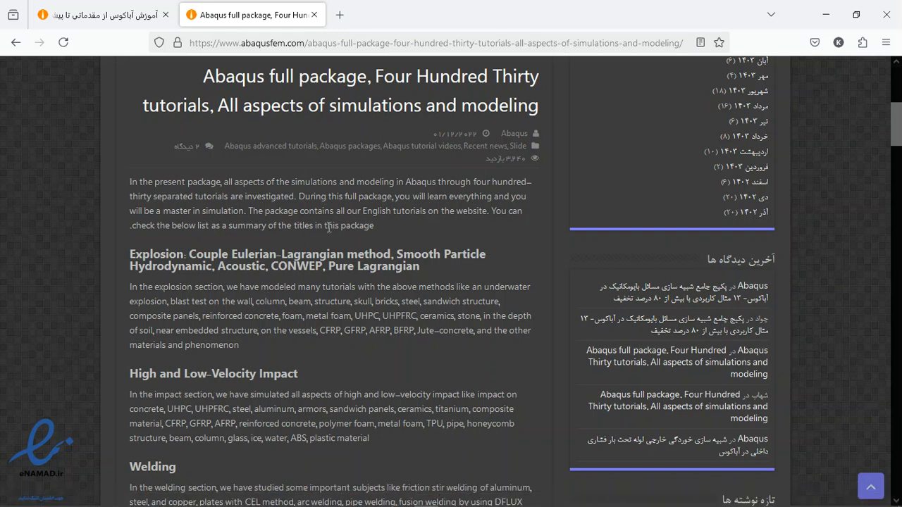
scroll(267, 267, "down", 2)
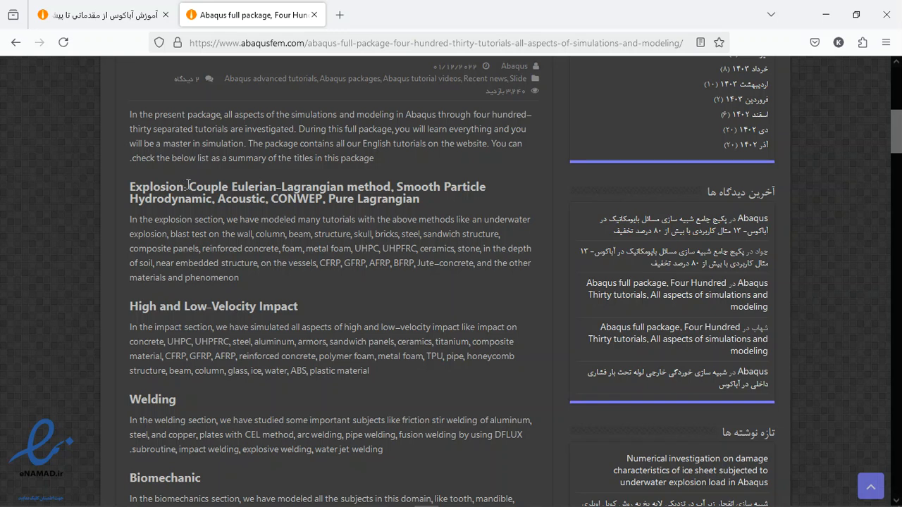
Highlight the method names in the Explosion heading and the list of modelled explosion cases beneath it, clearing each selection.
left_click_drag(190, 185, 310, 198)
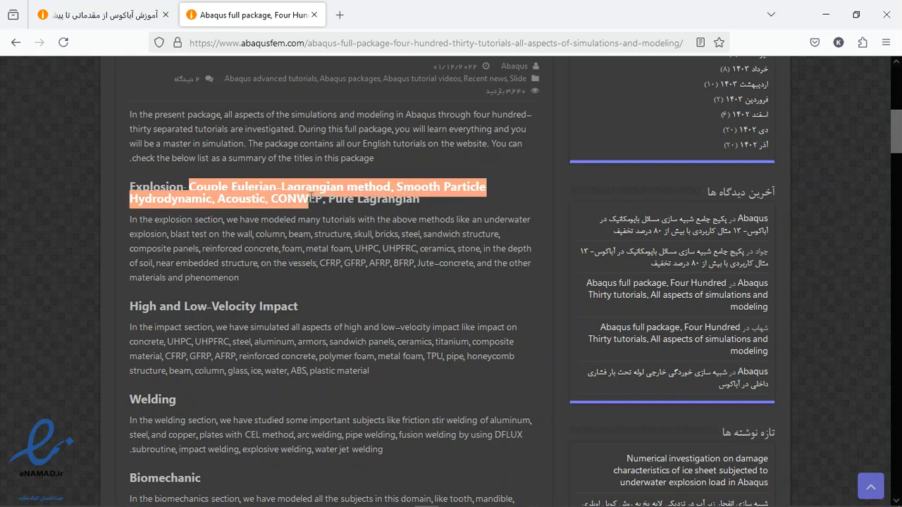
left_click(260, 245)
left_click_drag(220, 219, 329, 263)
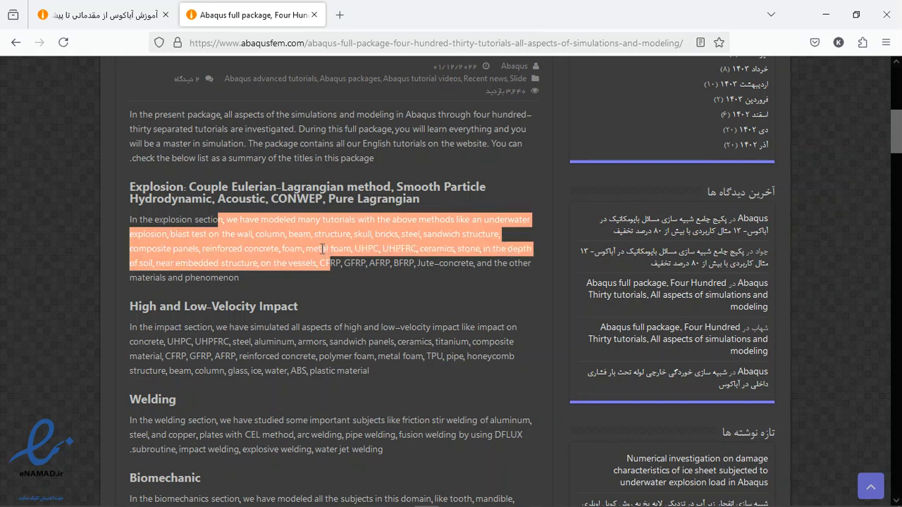
left_click(313, 249)
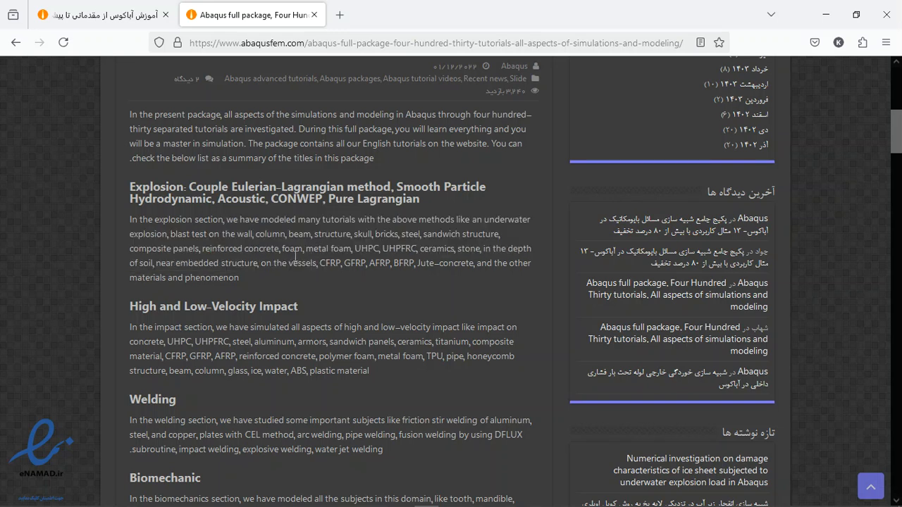
Review the remaining package topics through to the purchase details, highlighting the package price and the contact e-mail address.
scroll(294, 257, "down", 8)
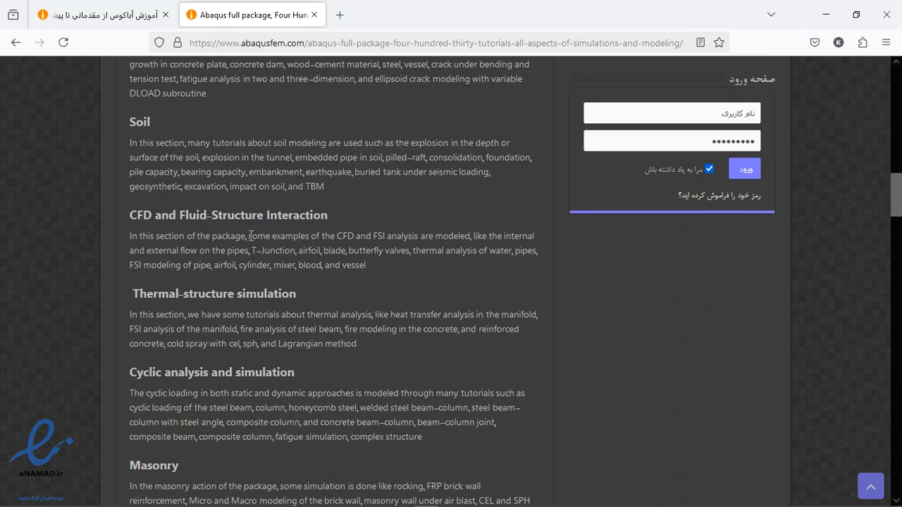
scroll(250, 236, "down", 12)
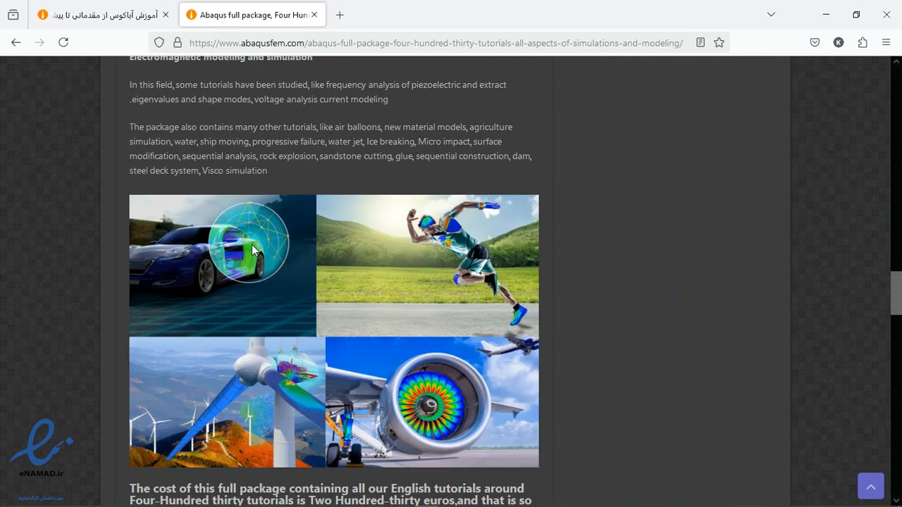
scroll(252, 249, "down", 4)
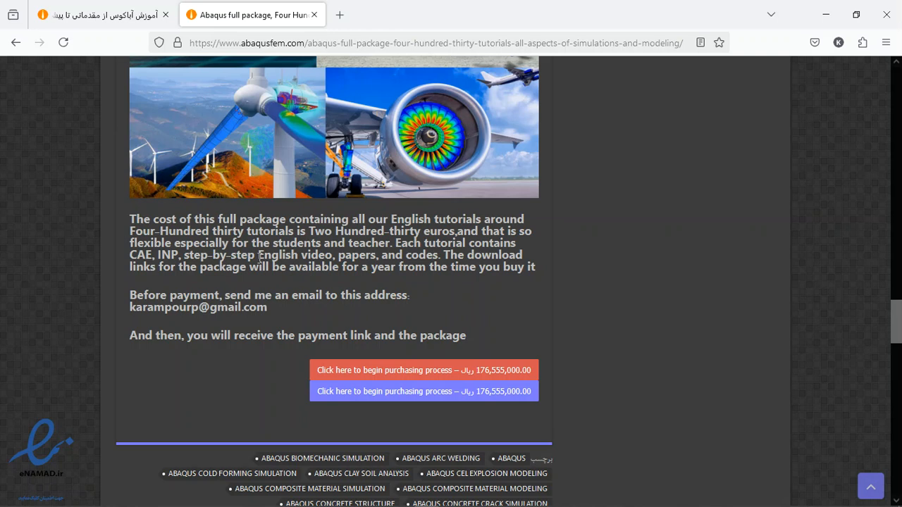
left_click_drag(308, 231, 454, 234)
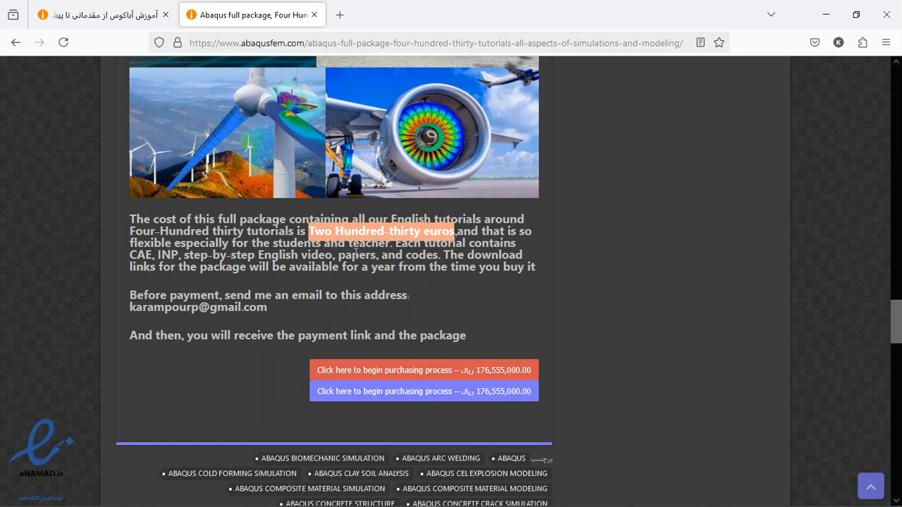
left_click_drag(268, 308, 129, 308)
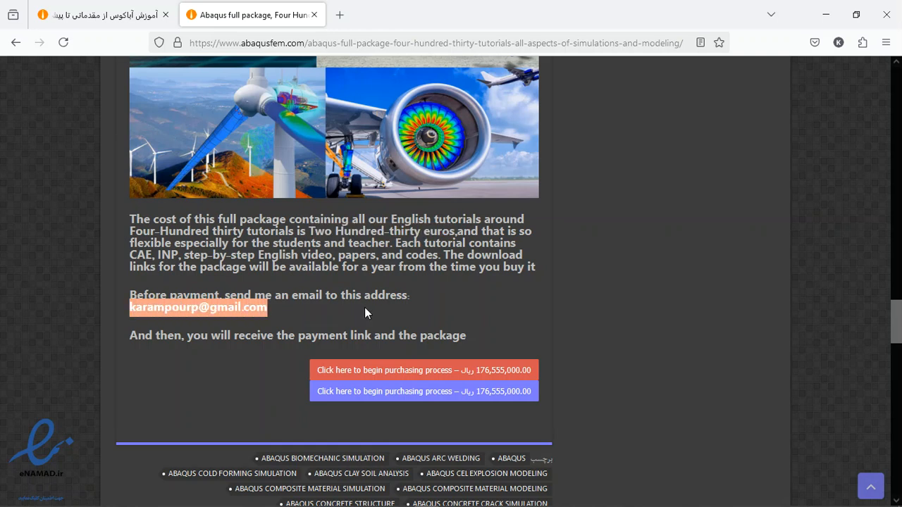